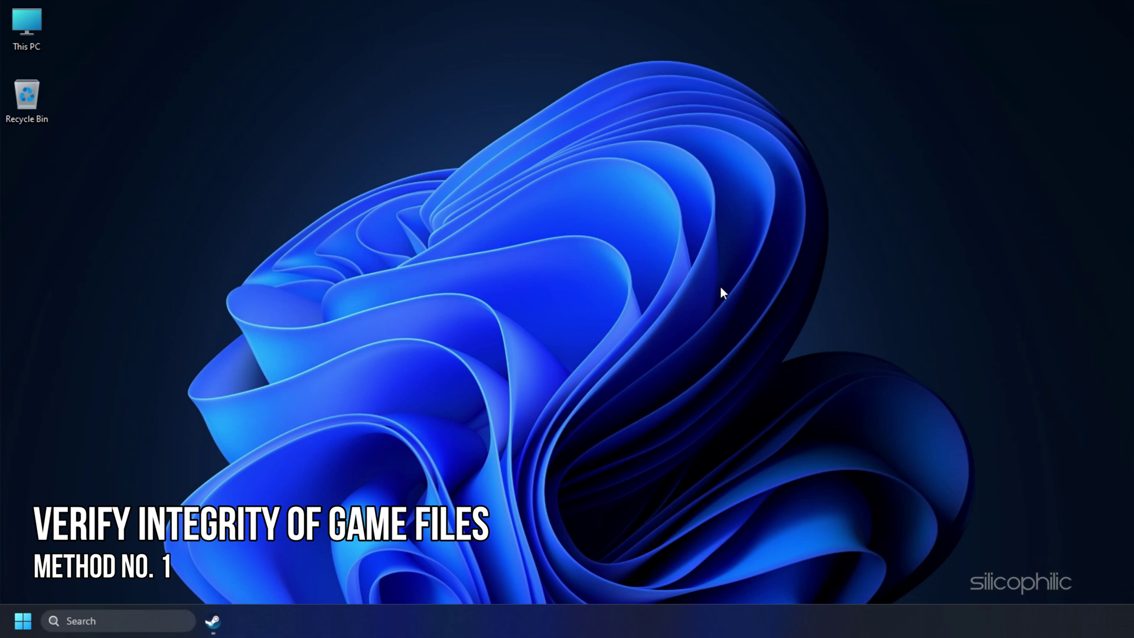
Verify Apex Legends' game files from its Steam library properties, validating all 5475 files.
{"action": "left_click", "coordinate": [212, 621]}
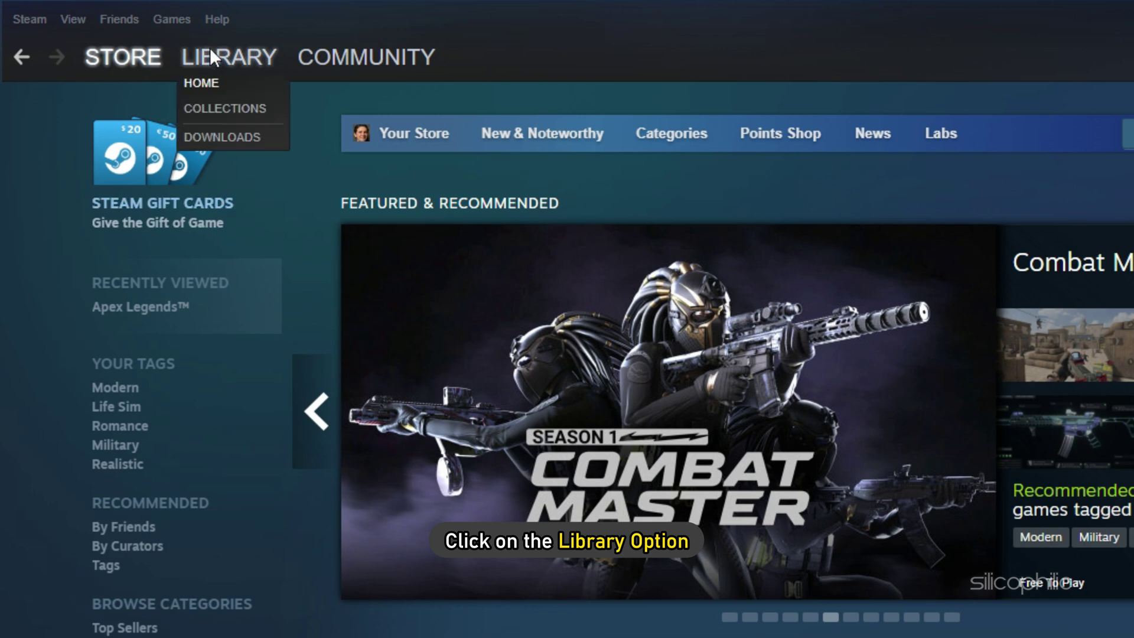
{"action": "left_click", "coordinate": [210, 52]}
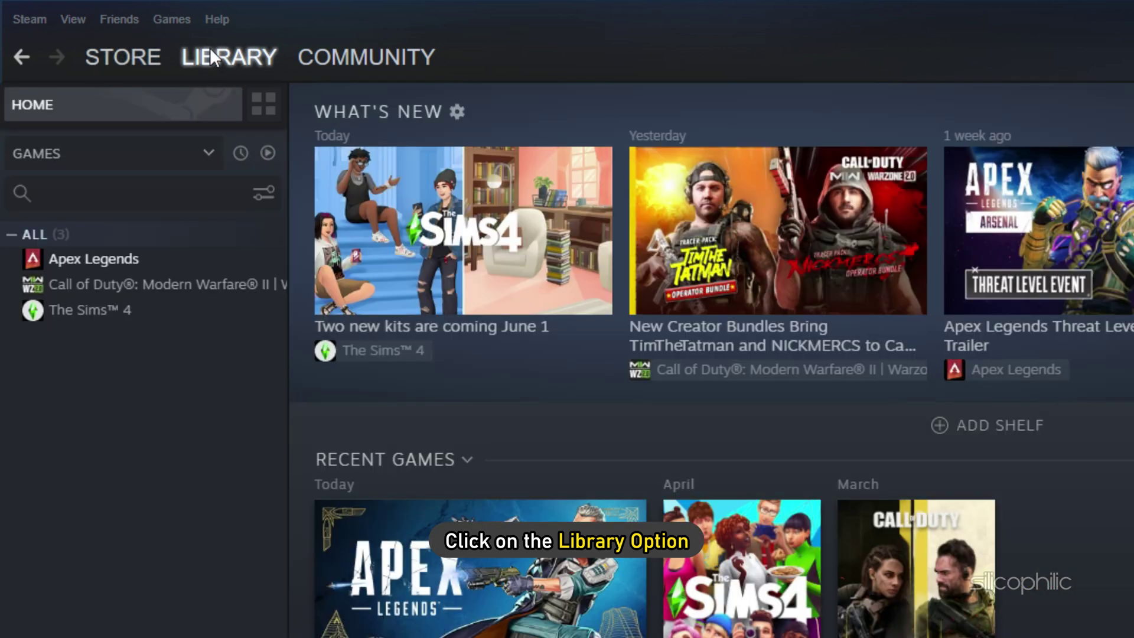
{"action": "right_click", "coordinate": [74, 258]}
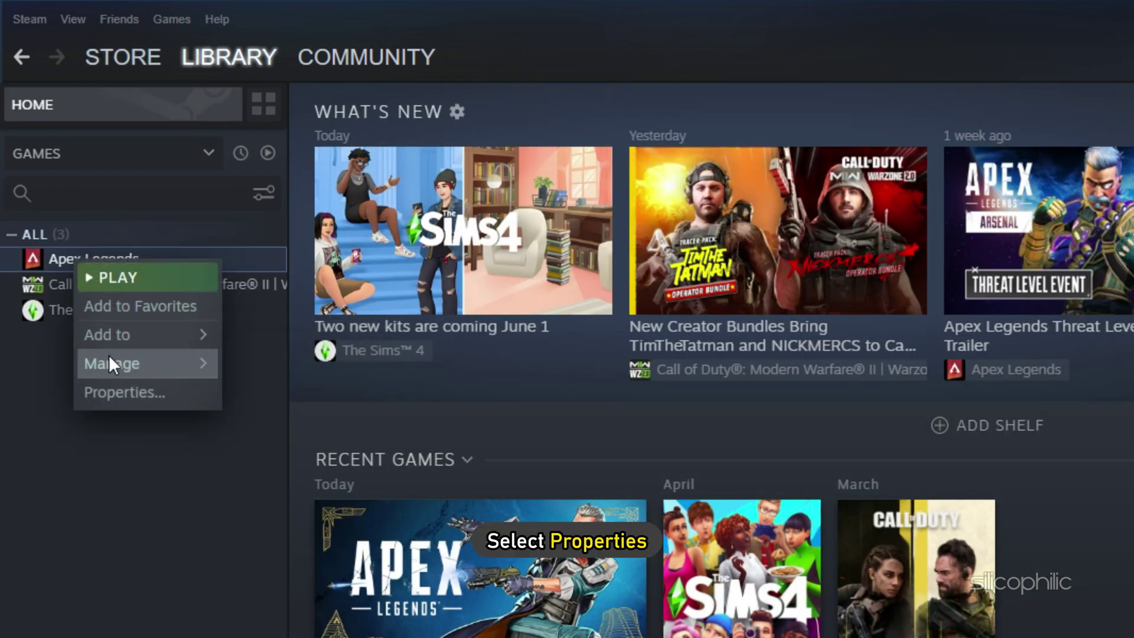
{"action": "left_click", "coordinate": [121, 387]}
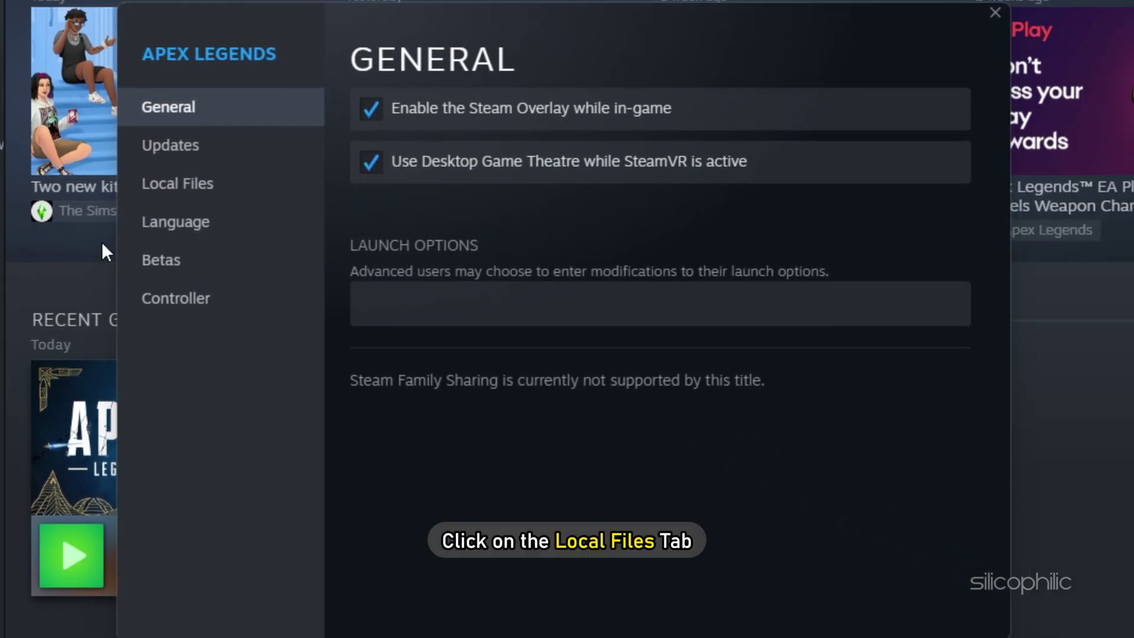
{"action": "left_click", "coordinate": [186, 184]}
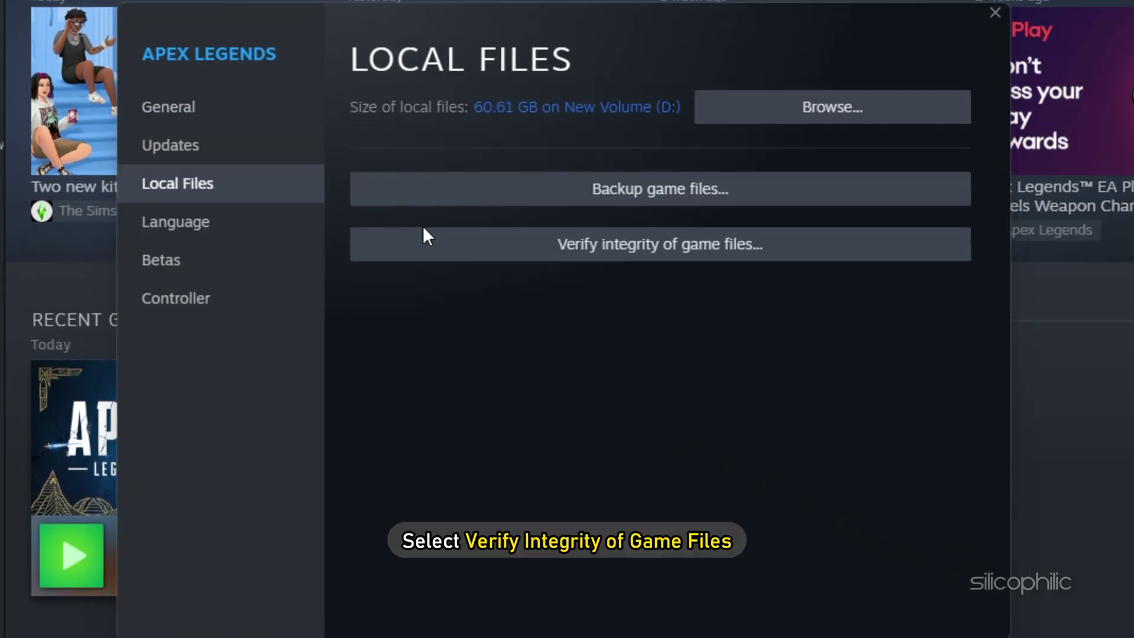
{"action": "left_click", "coordinate": [649, 257]}
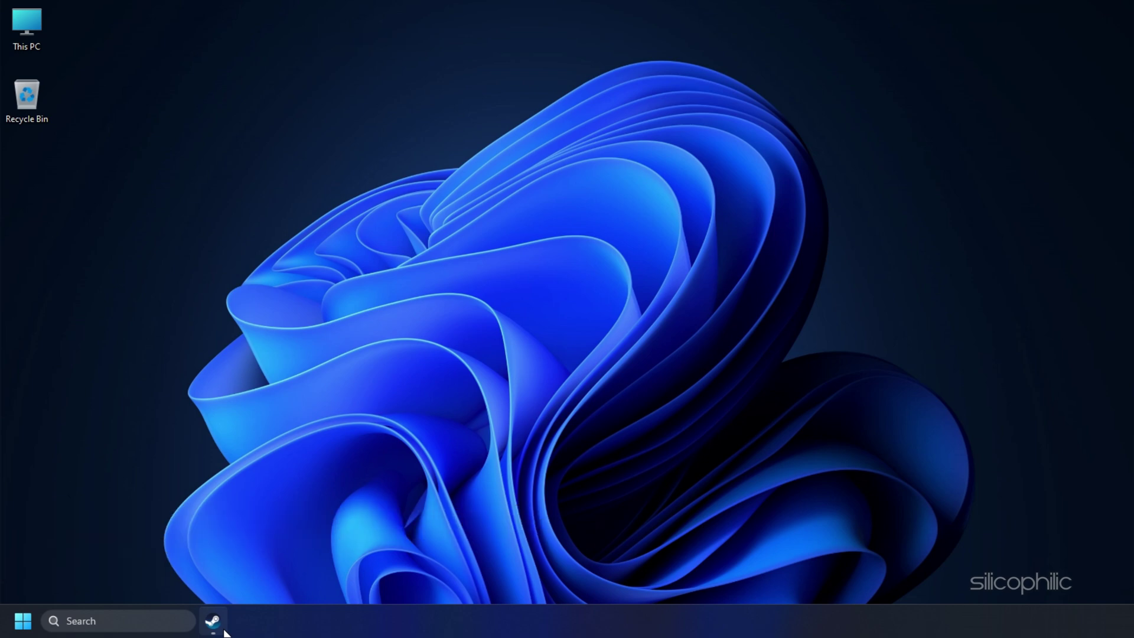
Browse Apex Legends' local files from the Steam library to reach its install folder.
{"action": "left_click", "coordinate": [214, 622]}
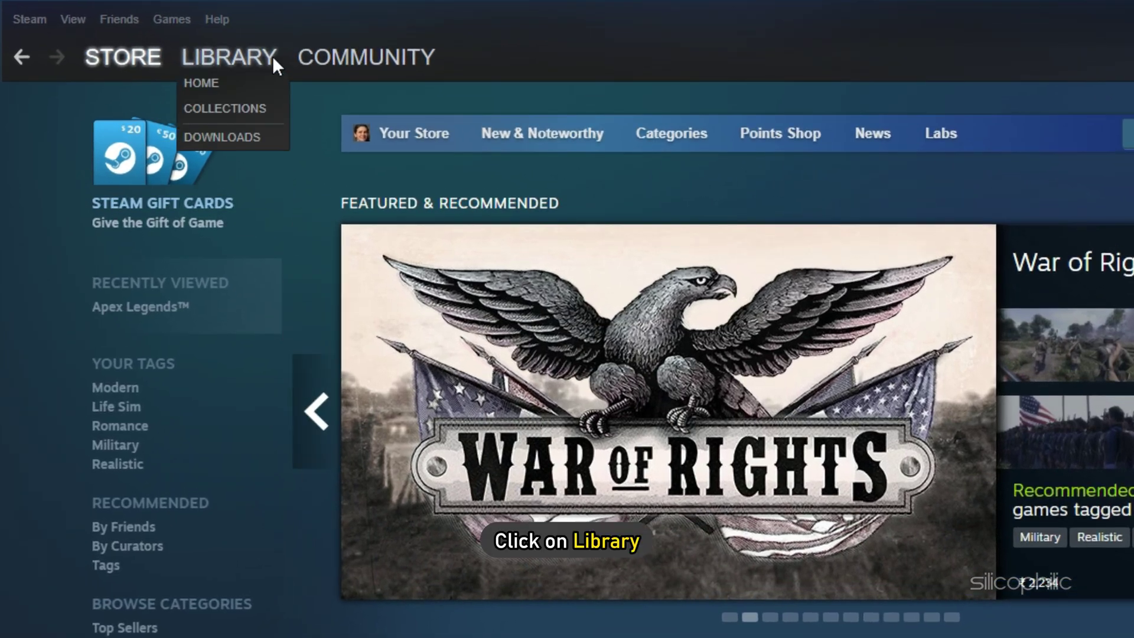
{"action": "left_click", "coordinate": [228, 57]}
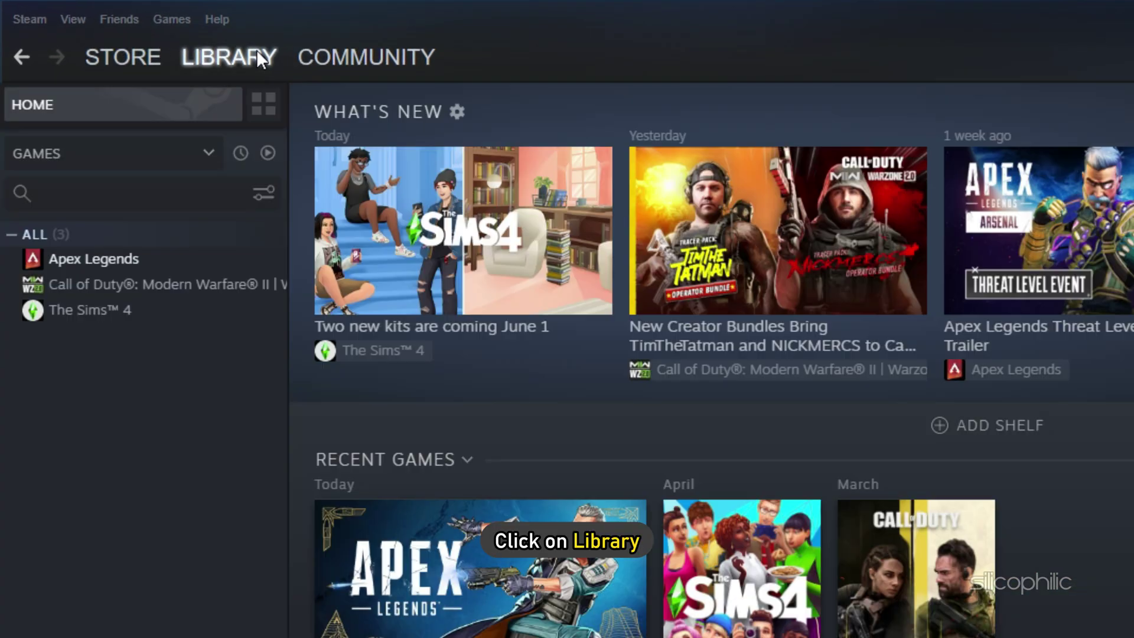
{"action": "right_click", "coordinate": [99, 257]}
{"action": "mouse_move", "coordinate": [138, 362]}
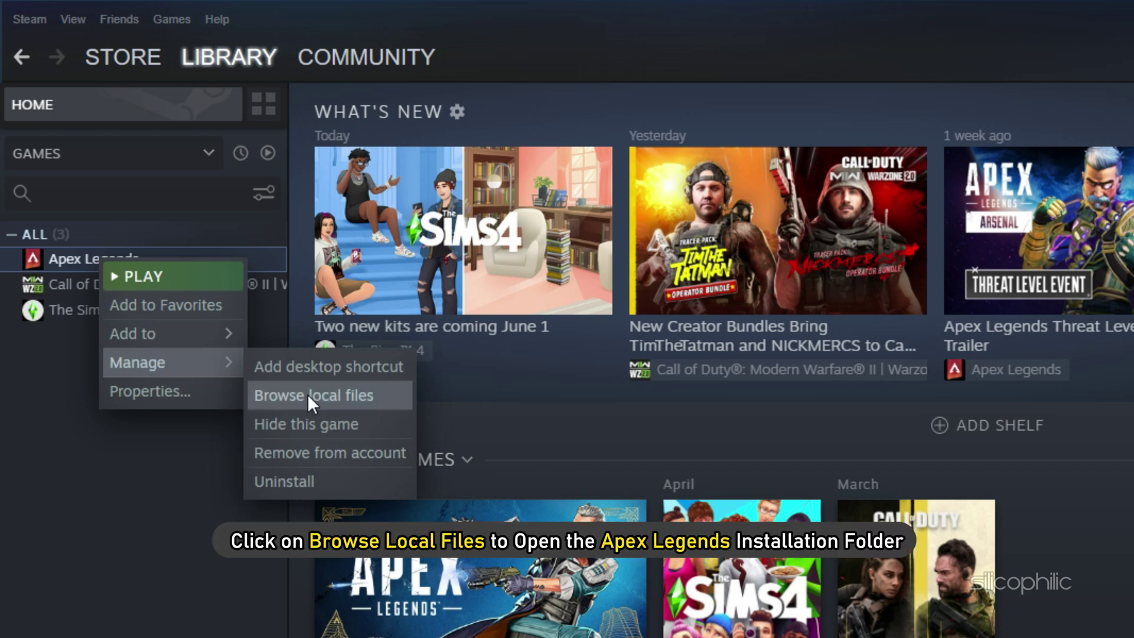
{"action": "left_click", "coordinate": [308, 394]}
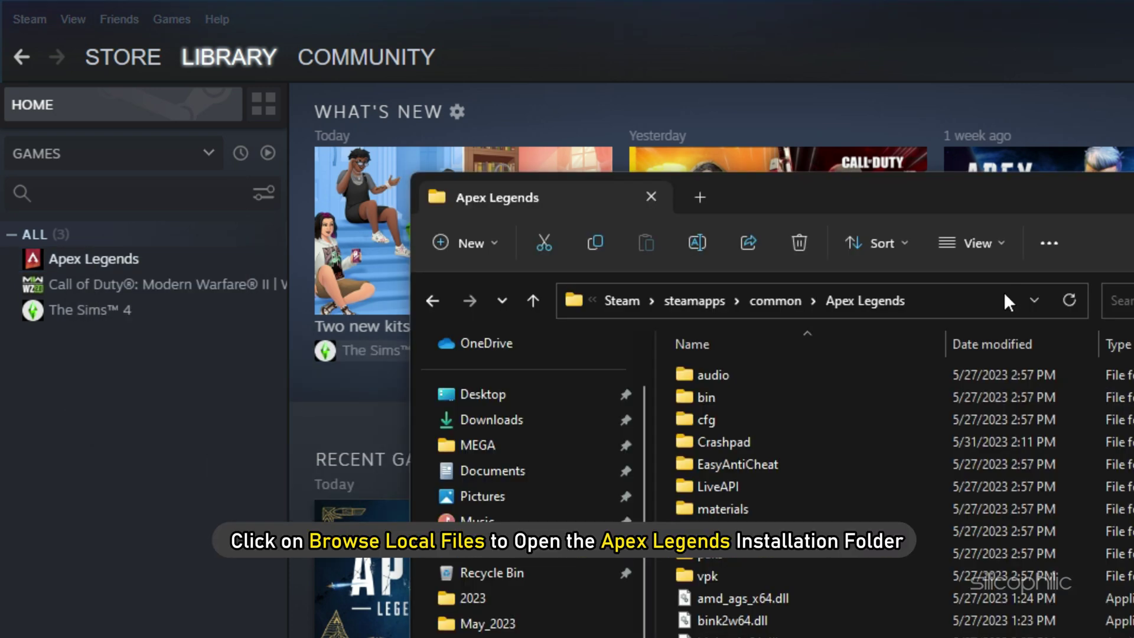
{"action": "mouse_move", "coordinate": [1088, 344]}
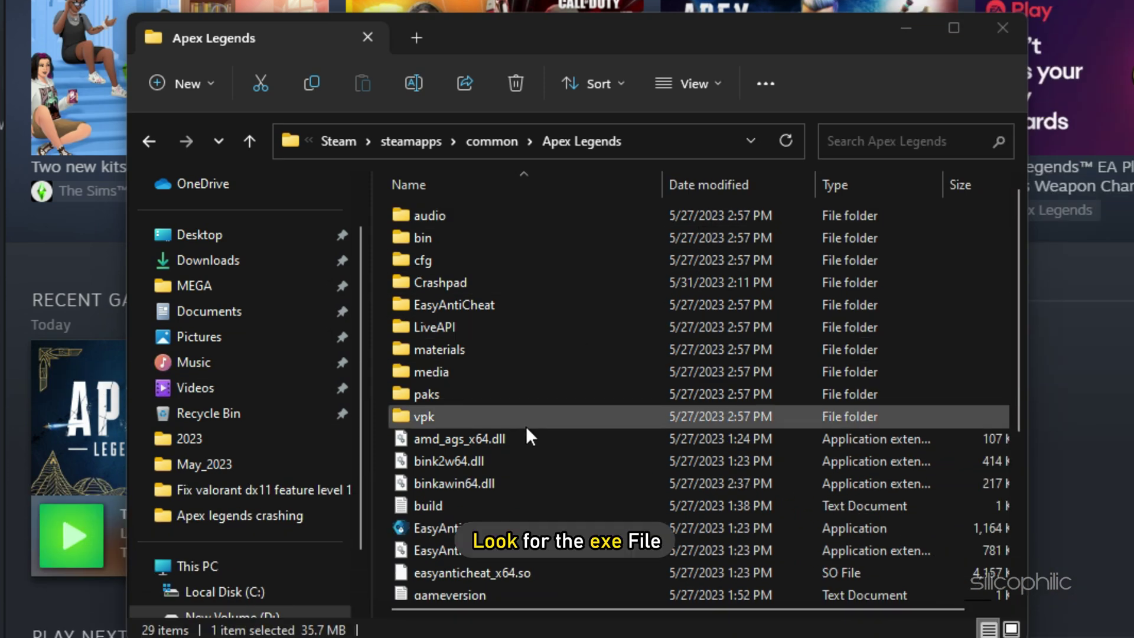
{"action": "scroll", "coordinate": [526, 427], "scroll_direction": "down", "scroll_amount": 3}
{"action": "scroll", "coordinate": [523, 429], "scroll_direction": "down", "scroll_amount": 3}
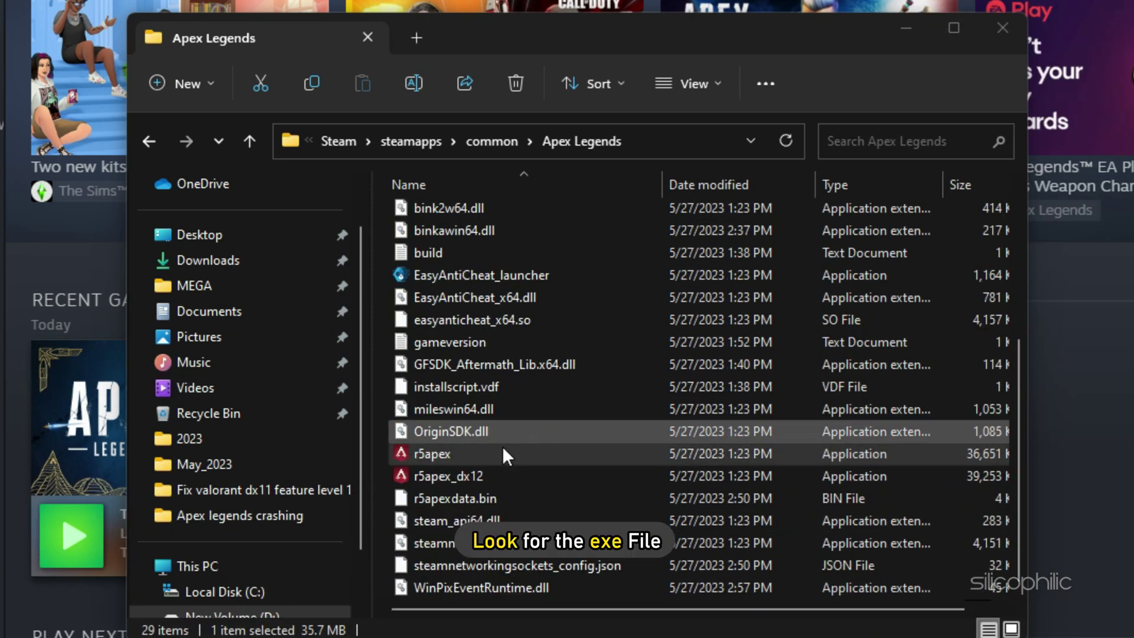
Enable 'Run this program as an administrator' in r5apex's compatibility properties and apply it.
{"action": "right_click", "coordinate": [427, 457]}
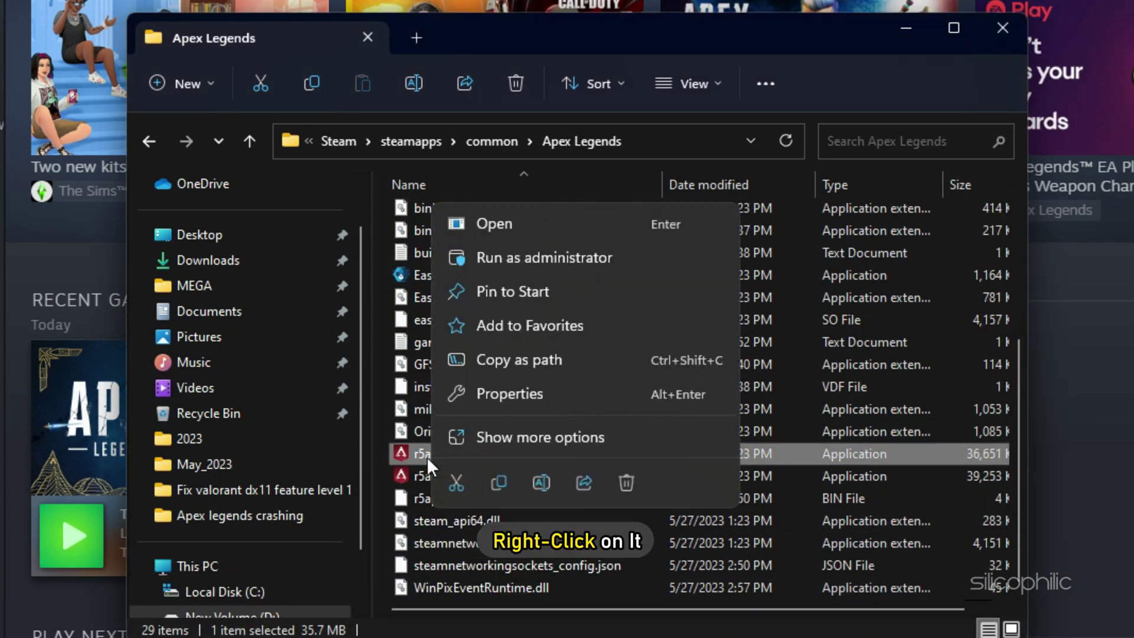
{"action": "left_click", "coordinate": [509, 394]}
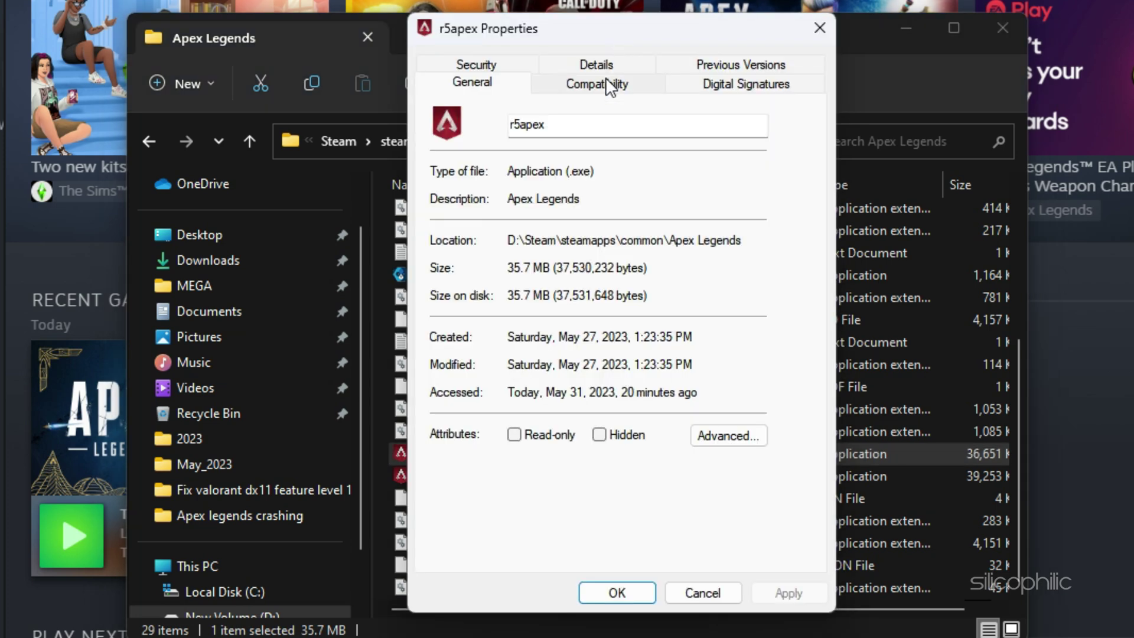
{"action": "left_click", "coordinate": [608, 92]}
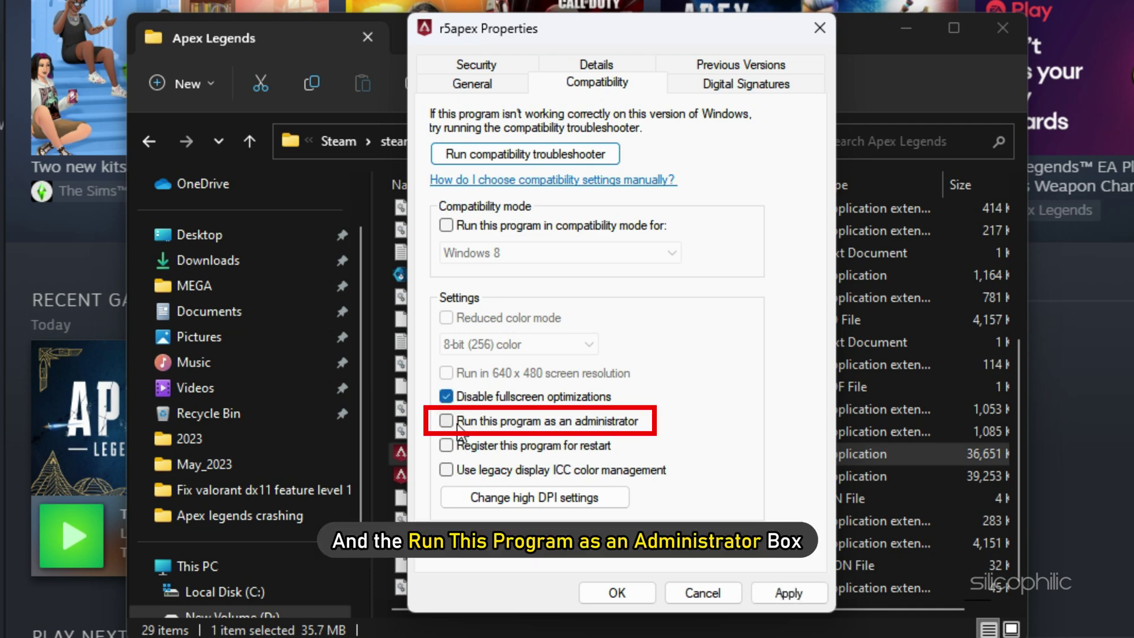
{"action": "left_click", "coordinate": [446, 421]}
{"action": "left_click", "coordinate": [789, 592]}
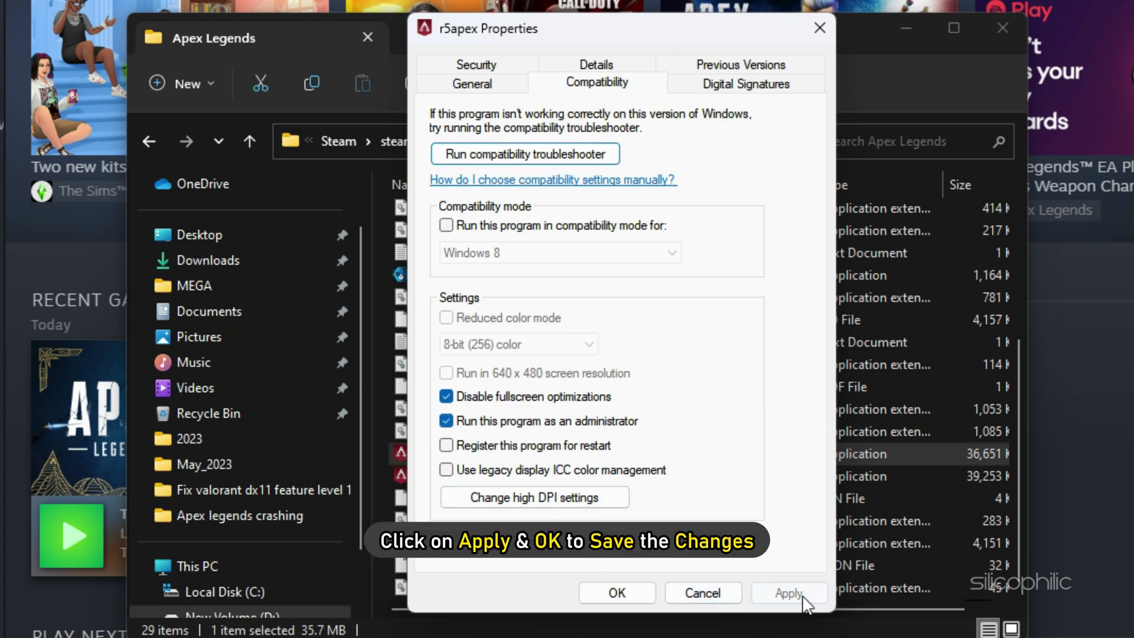
{"action": "left_click", "coordinate": [617, 592]}
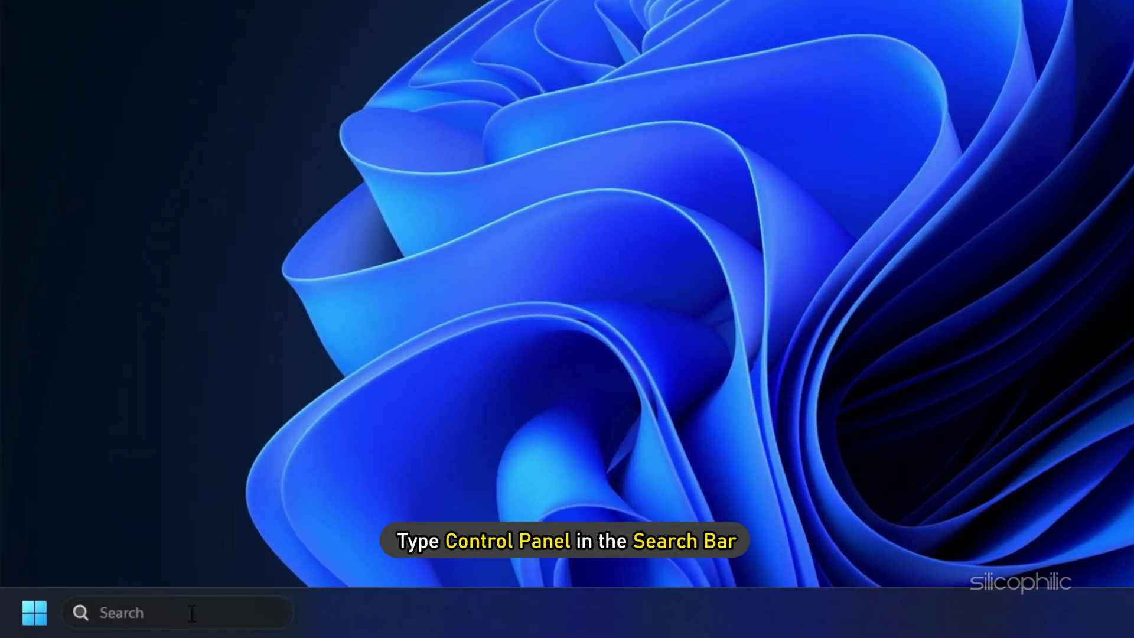
Open Control Panel from search and set View by to Large icons.
{"action": "left_click", "coordinate": [190, 612]}
{"action": "type", "text": "Control Panel"}
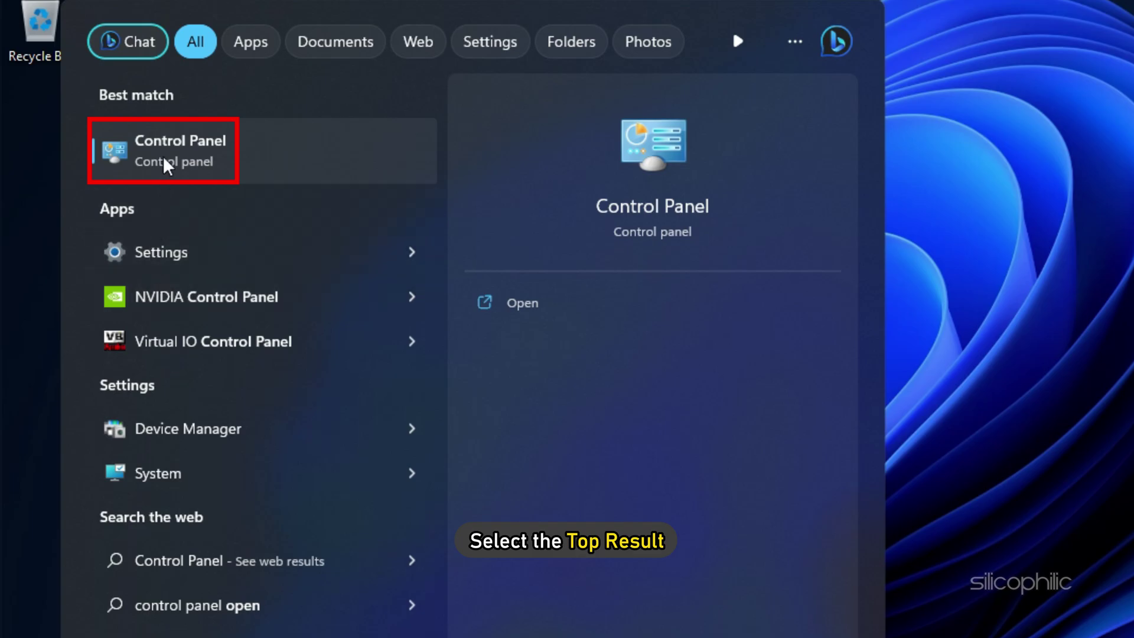
{"action": "left_click", "coordinate": [168, 155]}
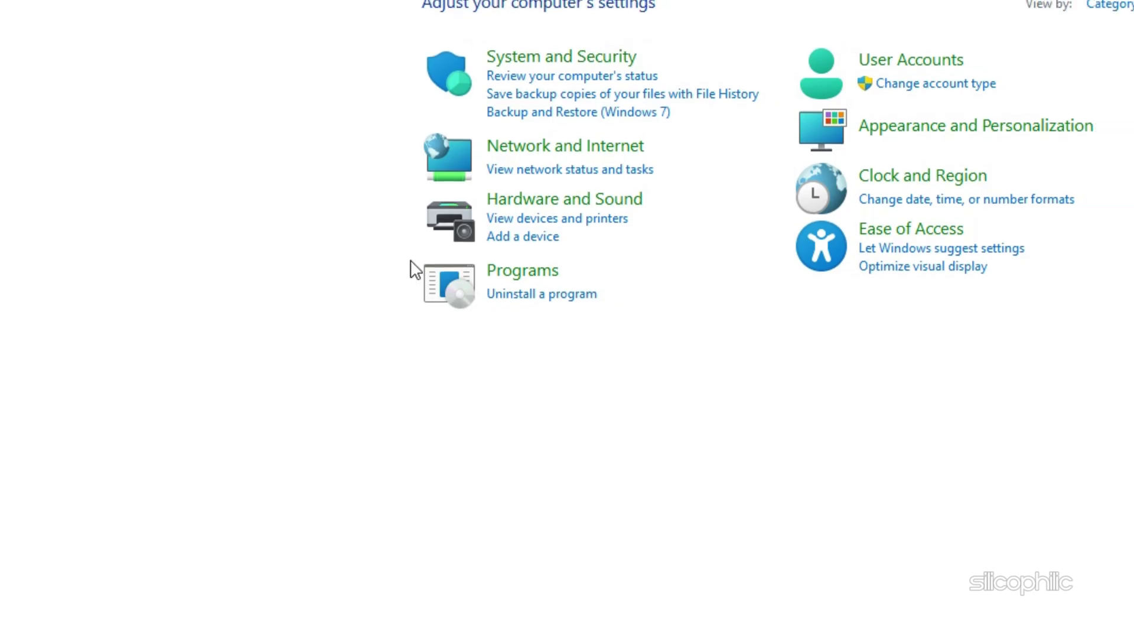
{"action": "left_click", "coordinate": [924, 39]}
{"action": "left_click", "coordinate": [921, 91]}
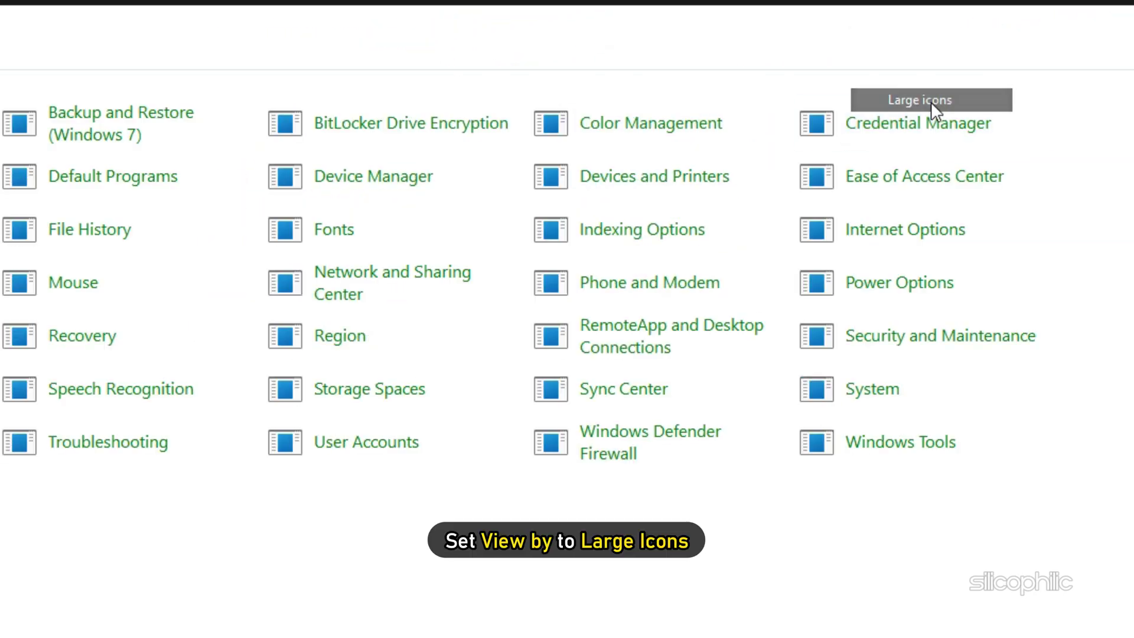
Turn off Windows Defender Firewall for both private and public networks and save.
{"action": "left_click", "coordinate": [675, 443]}
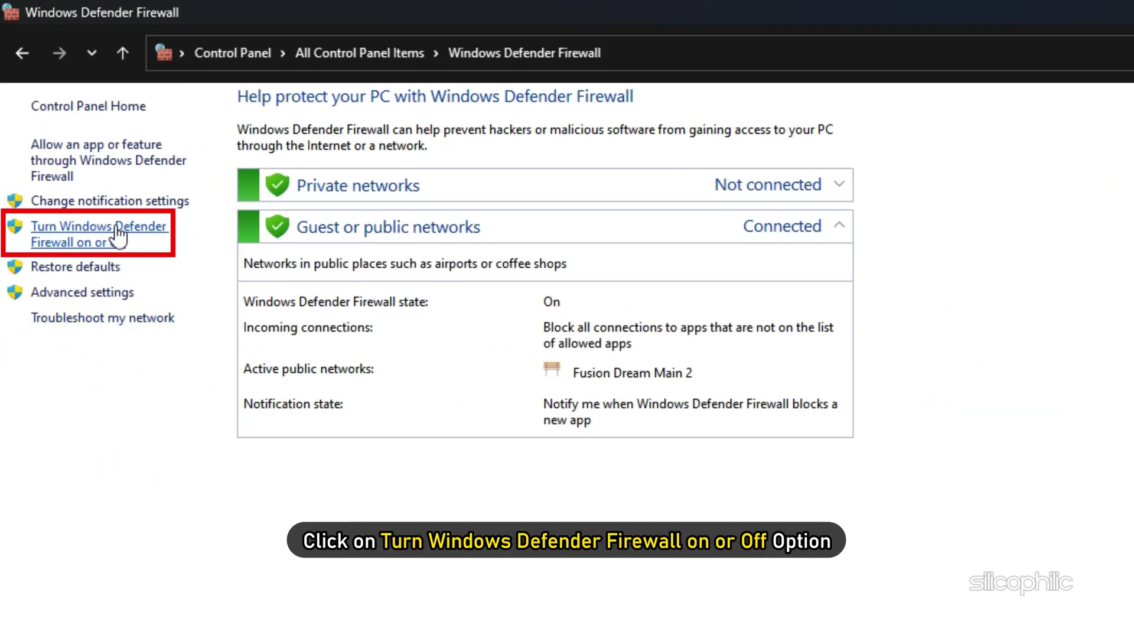
{"action": "left_click", "coordinate": [117, 232]}
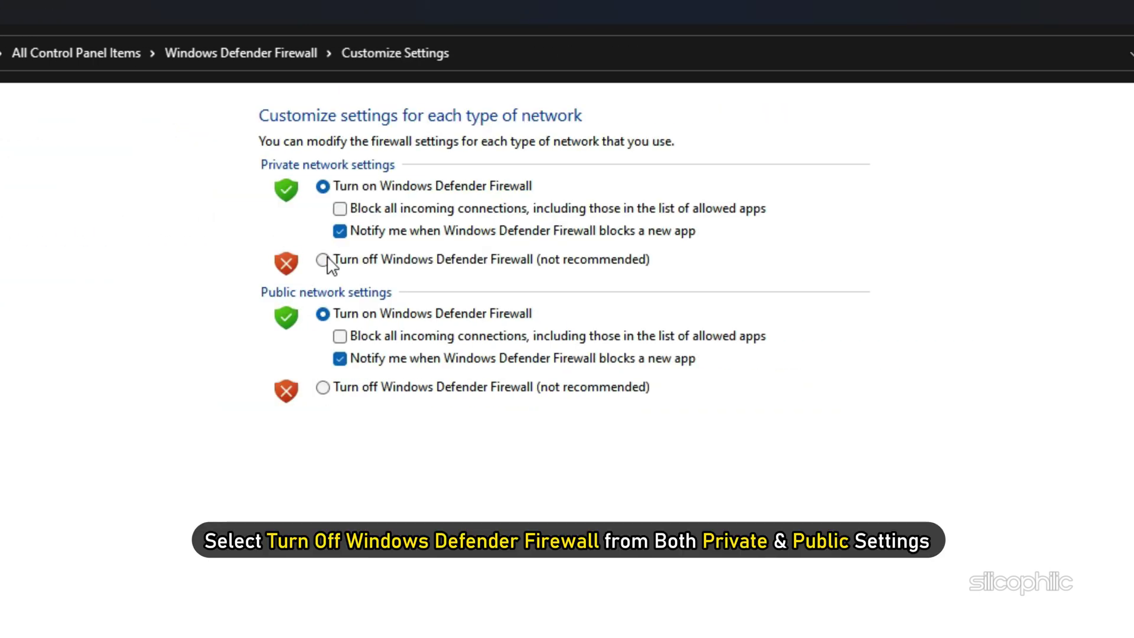
{"action": "left_click", "coordinate": [323, 260]}
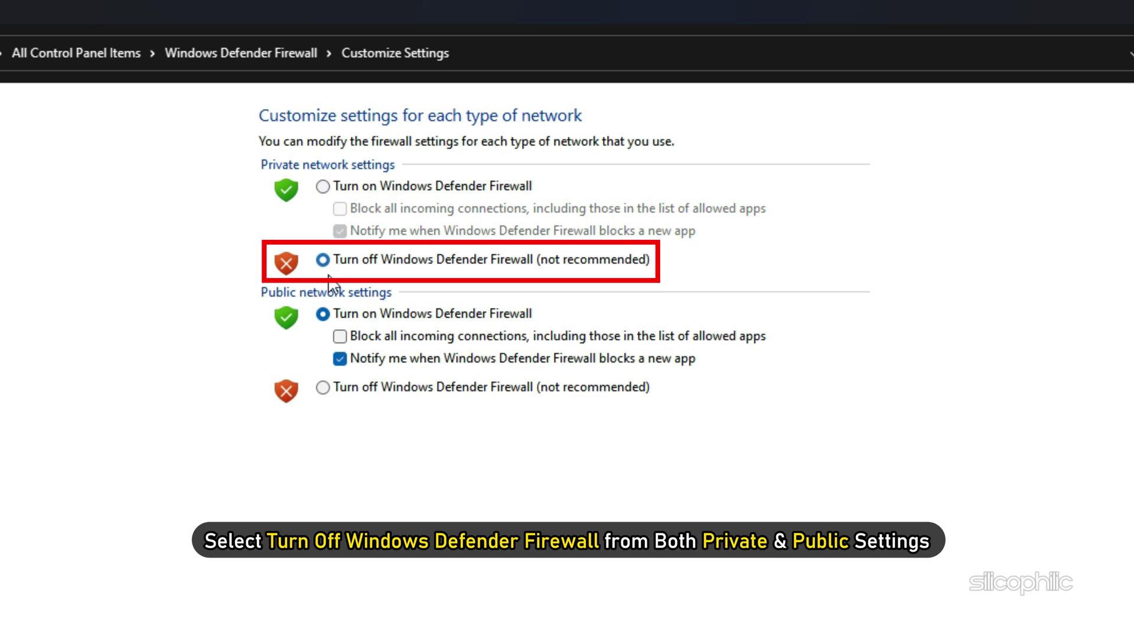
{"action": "left_click", "coordinate": [322, 388]}
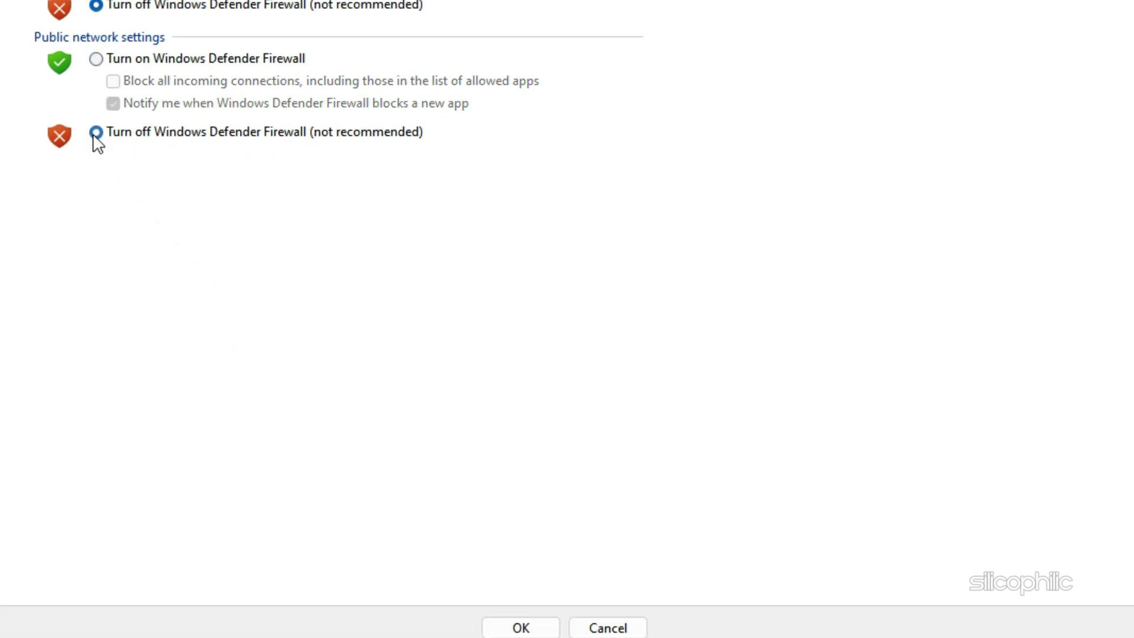
{"action": "left_click", "coordinate": [461, 558]}
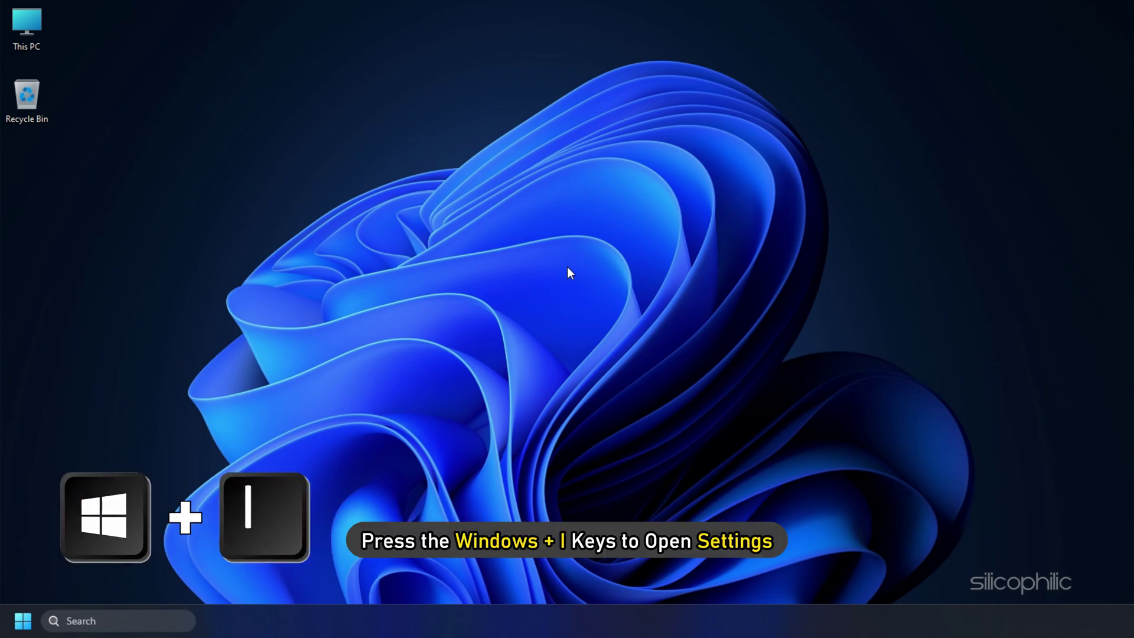
Go to System > Display > Graphics in Windows Settings (Win+I).
{"action": "key", "text": "super+i"}
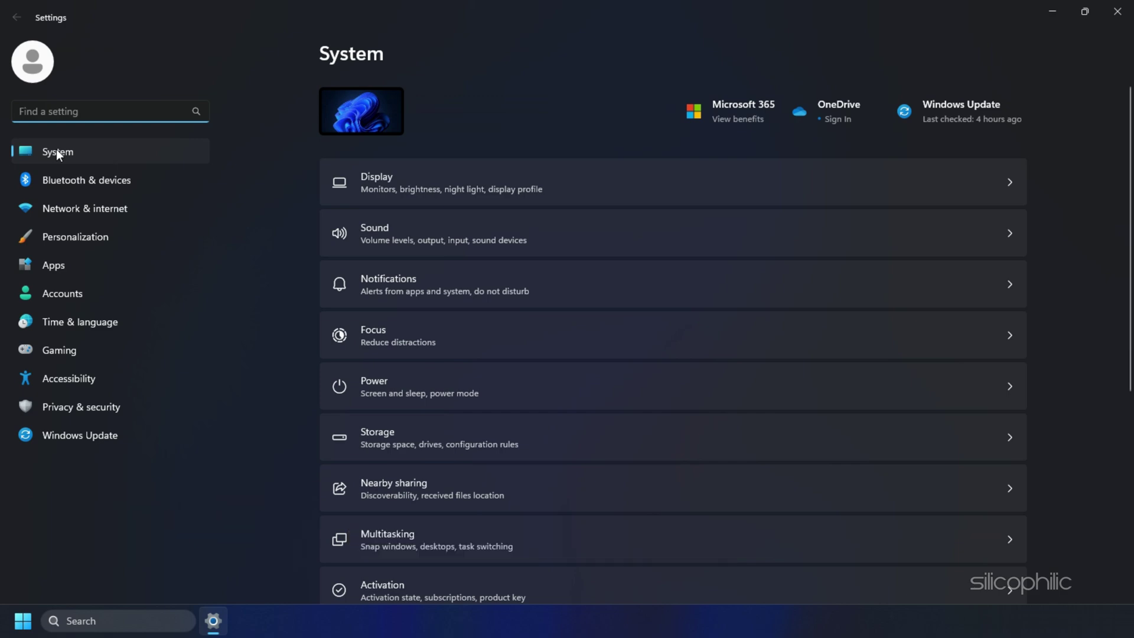
{"action": "left_click", "coordinate": [84, 223]}
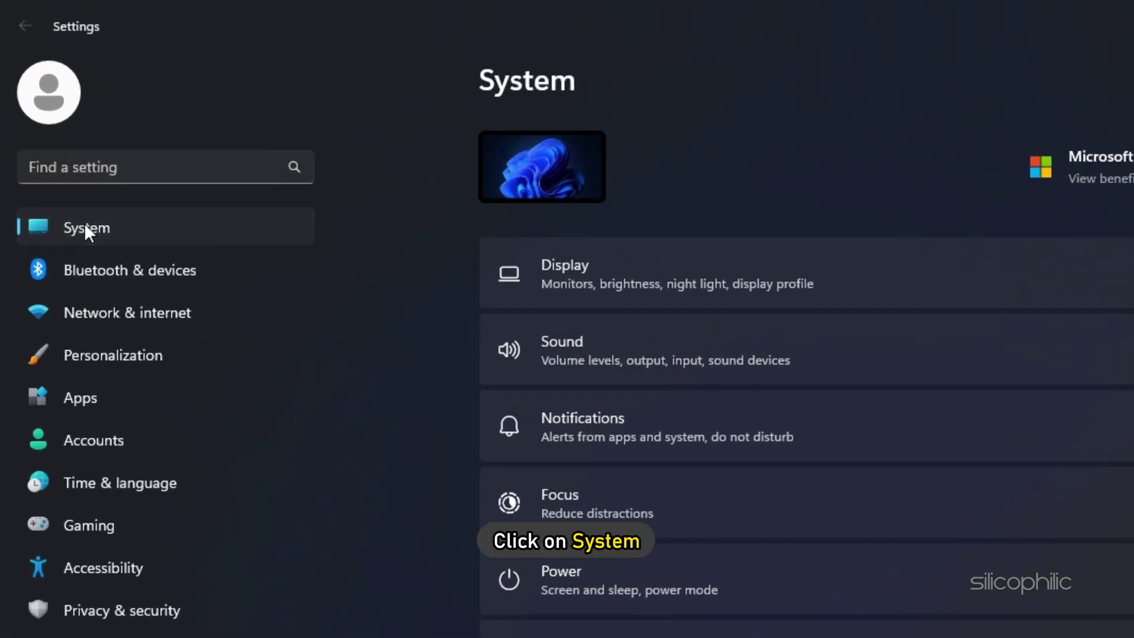
{"action": "left_click", "coordinate": [568, 269]}
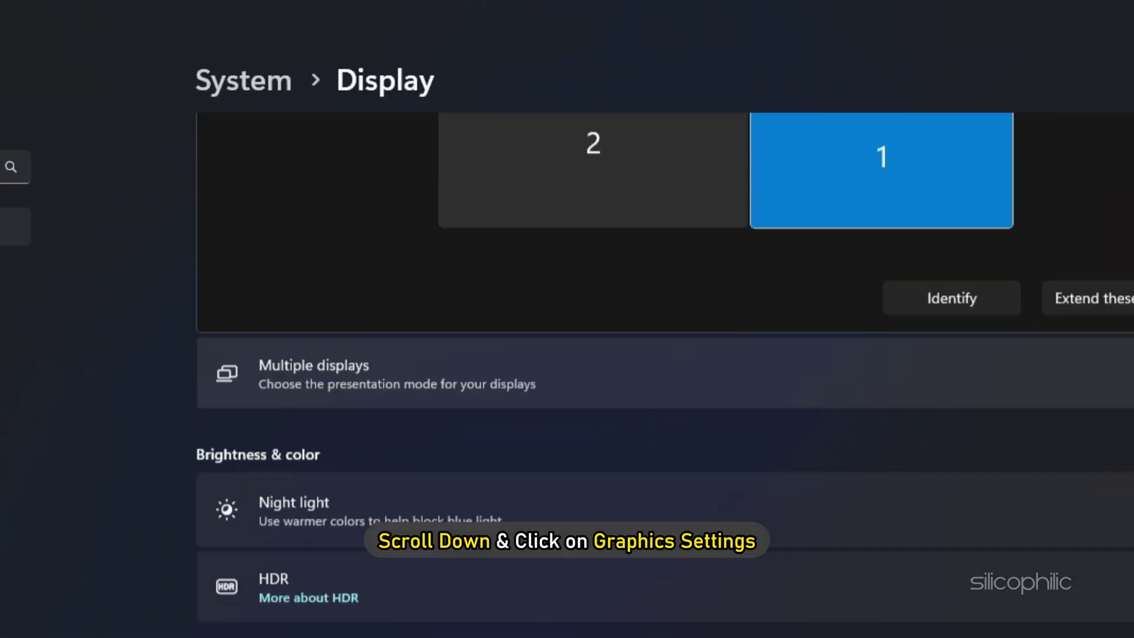
{"action": "scroll", "coordinate": [567, 354], "scroll_direction": "down", "scroll_amount": 10}
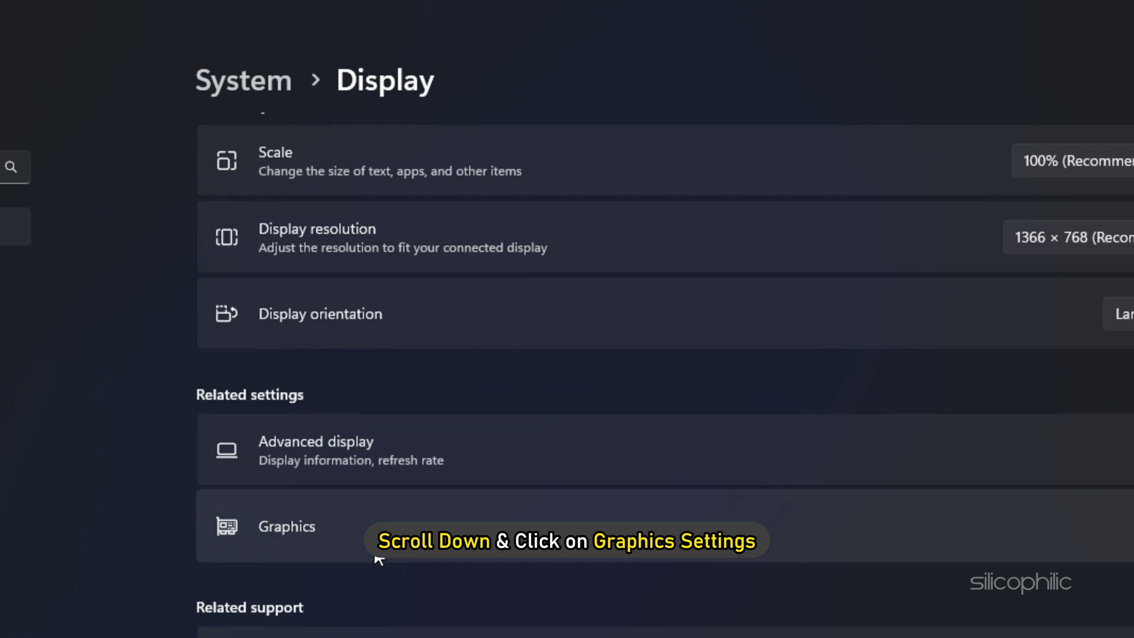
{"action": "left_click", "coordinate": [280, 529]}
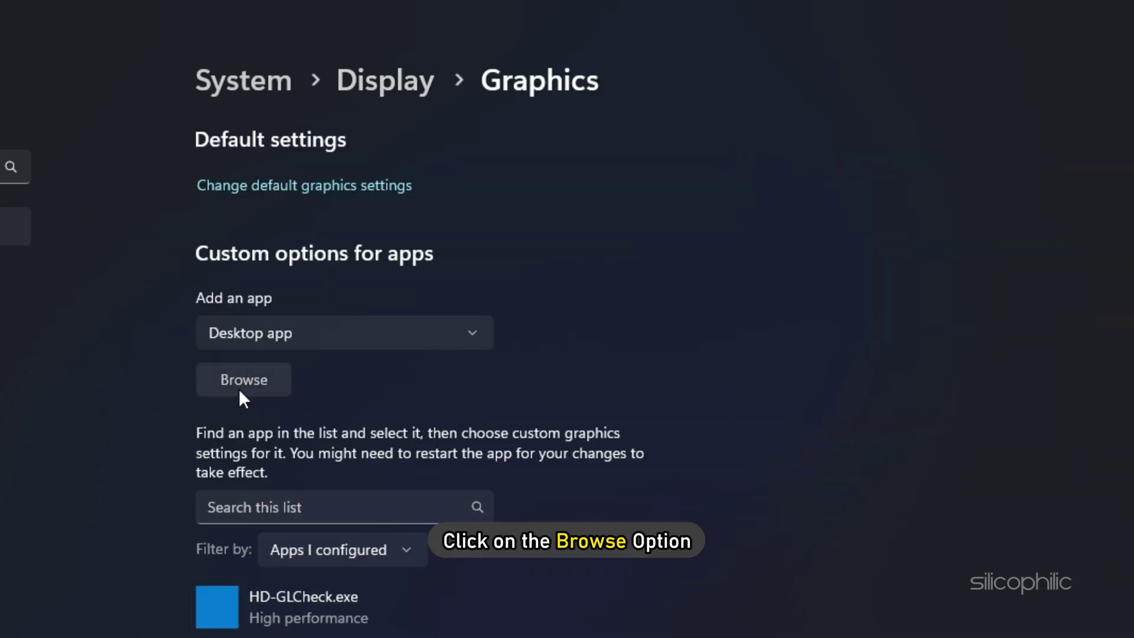
Add the r5apex executable to the graphics app list with High performance preference.
{"action": "left_click", "coordinate": [239, 389]}
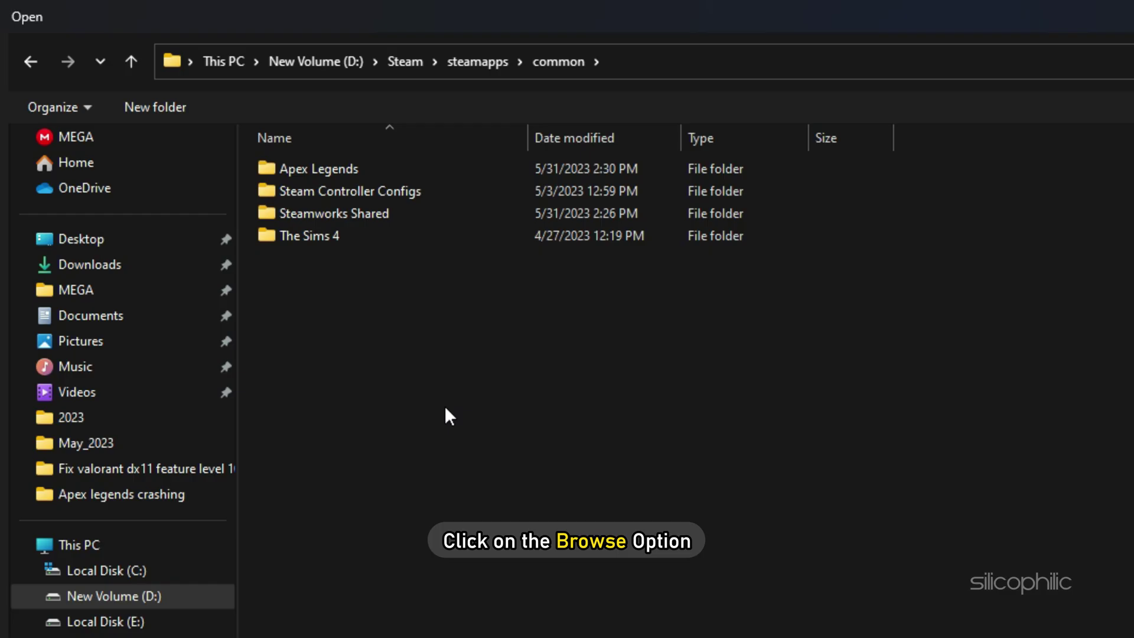
{"action": "double_click", "coordinate": [329, 167]}
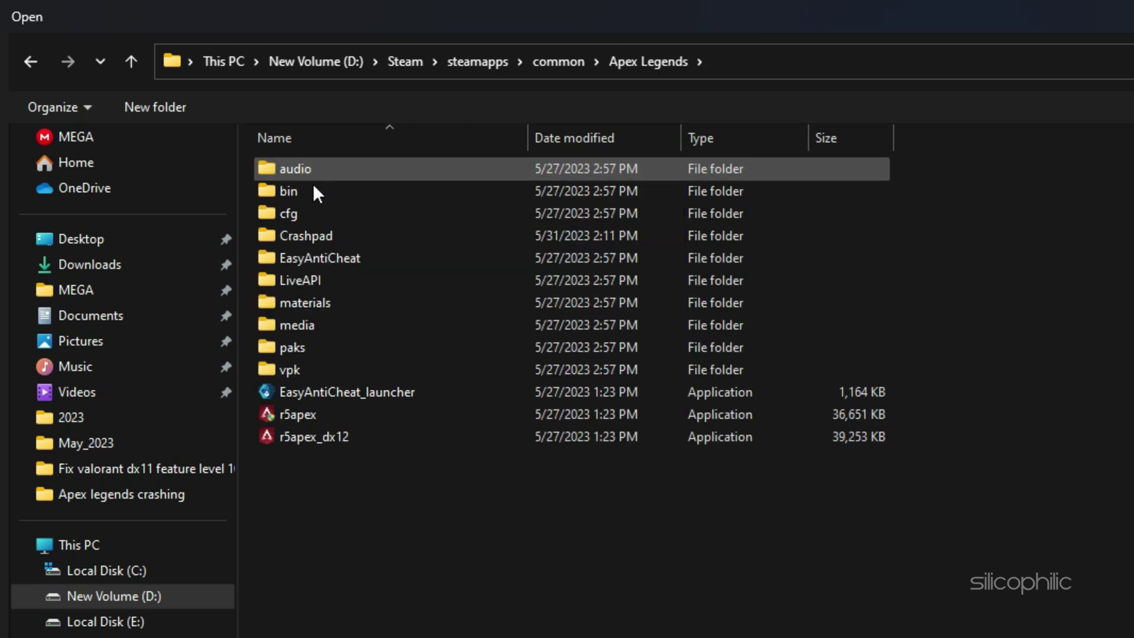
{"action": "left_click", "coordinate": [298, 413]}
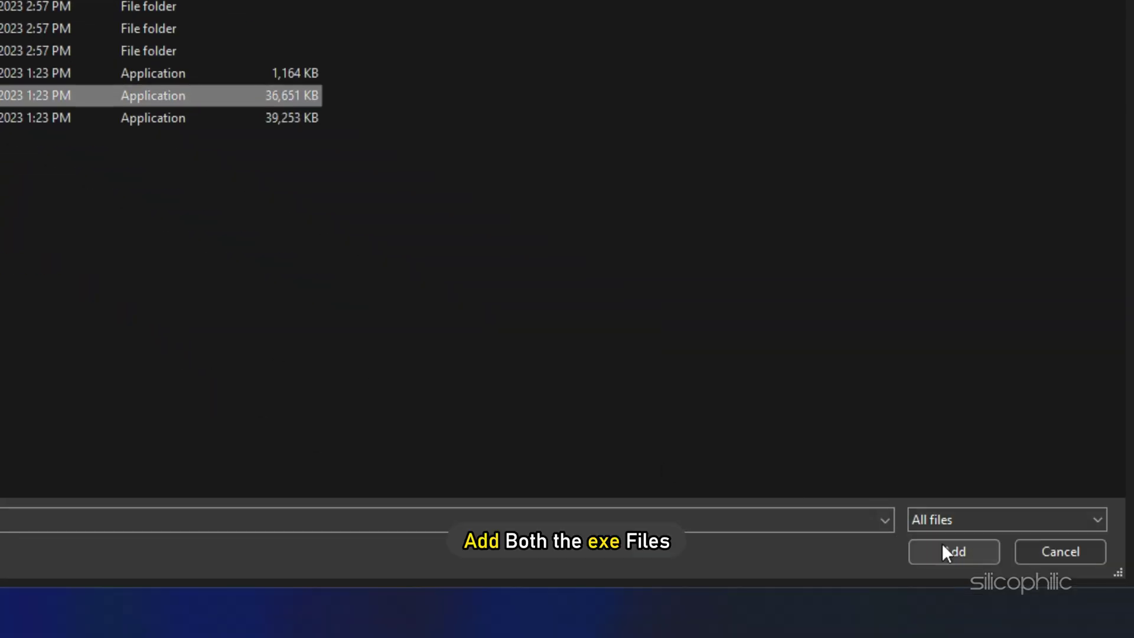
{"action": "left_click", "coordinate": [953, 551]}
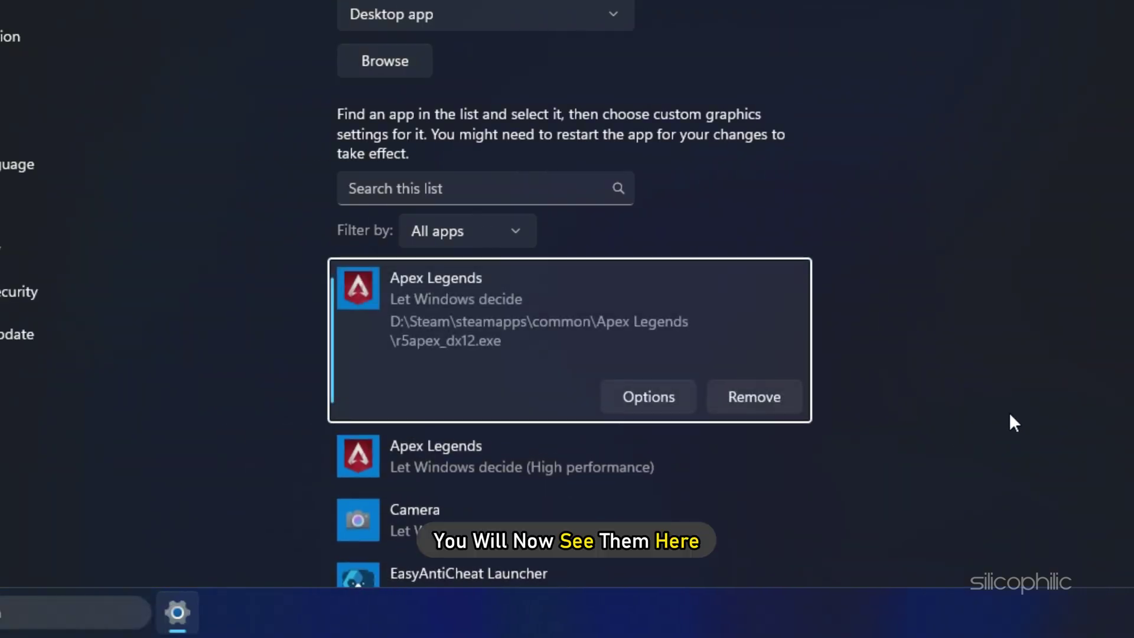
{"action": "left_click", "coordinate": [648, 398]}
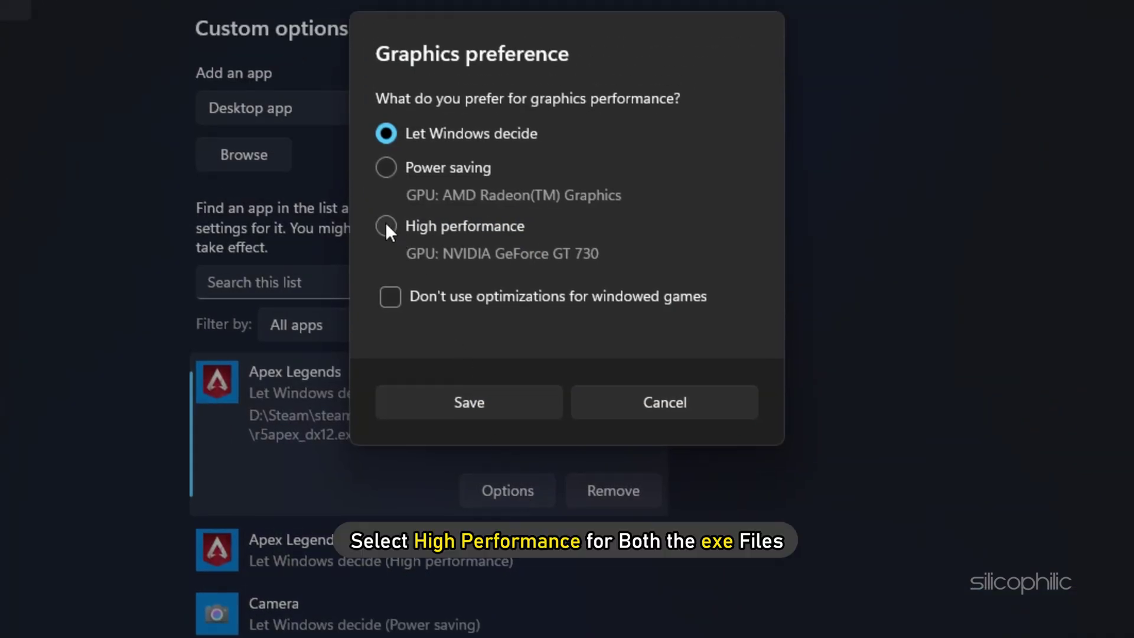
{"action": "left_click", "coordinate": [385, 226]}
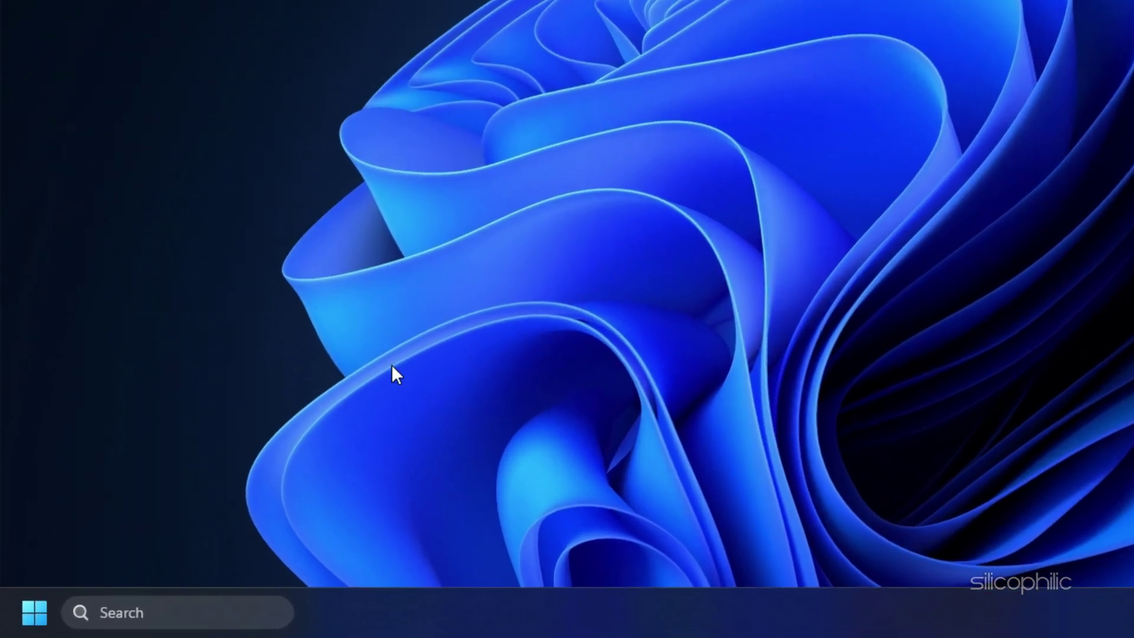
Switch off Real-time protection under Windows Security's Virus & threat protection settings, approving the UAC prompt.
{"action": "left_click", "coordinate": [226, 613]}
{"action": "type", "text": "Windows"}
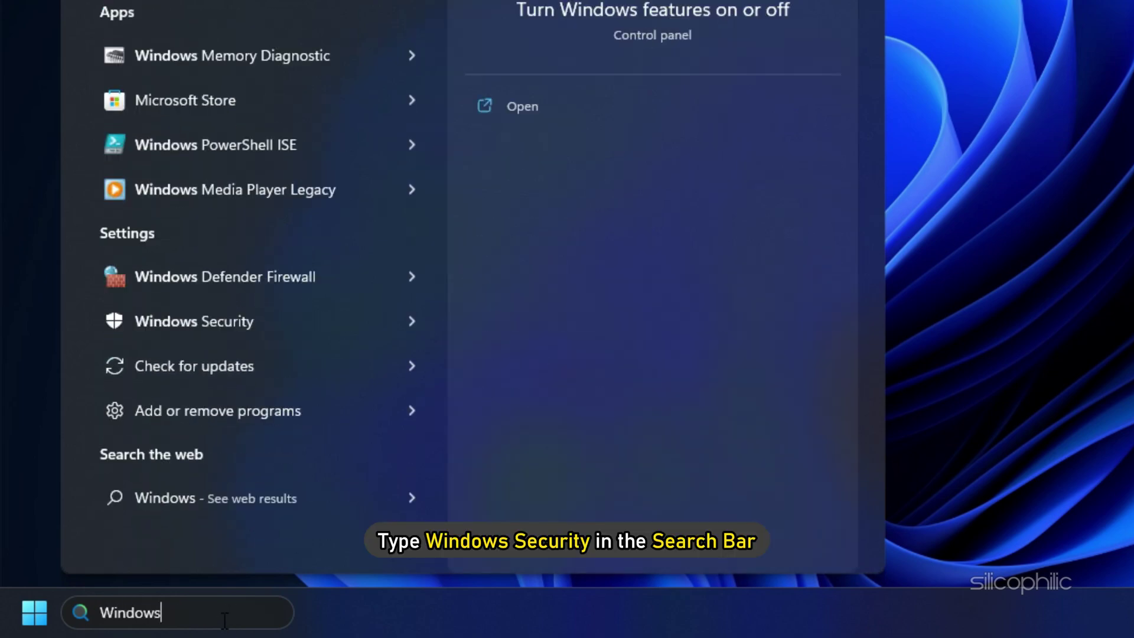
{"action": "type", "text": " Security"}
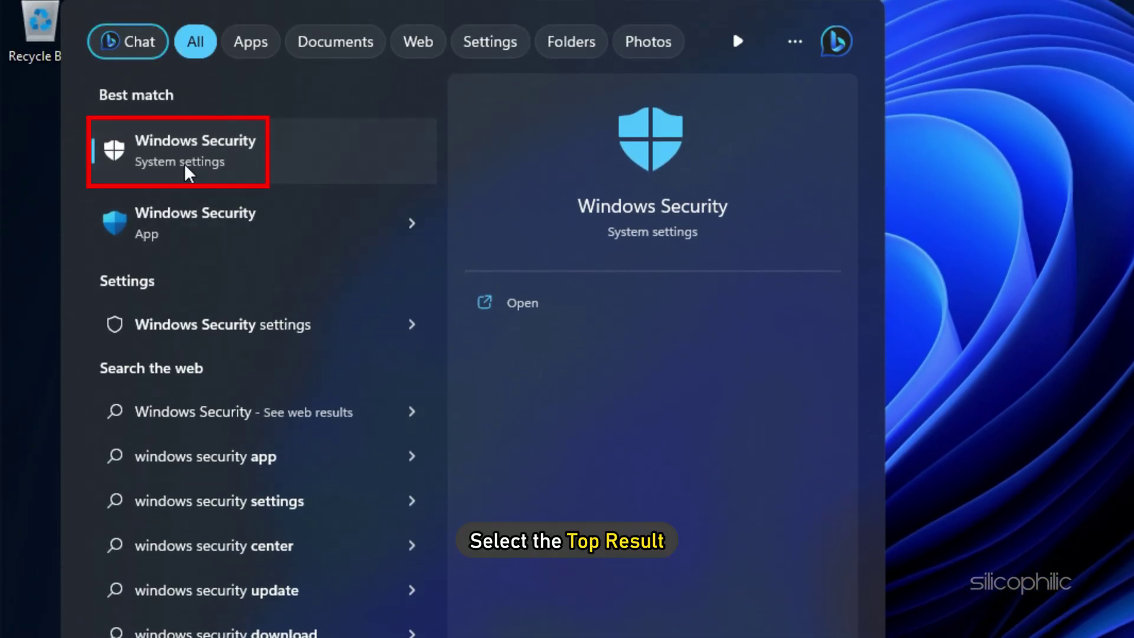
{"action": "left_click", "coordinate": [184, 164]}
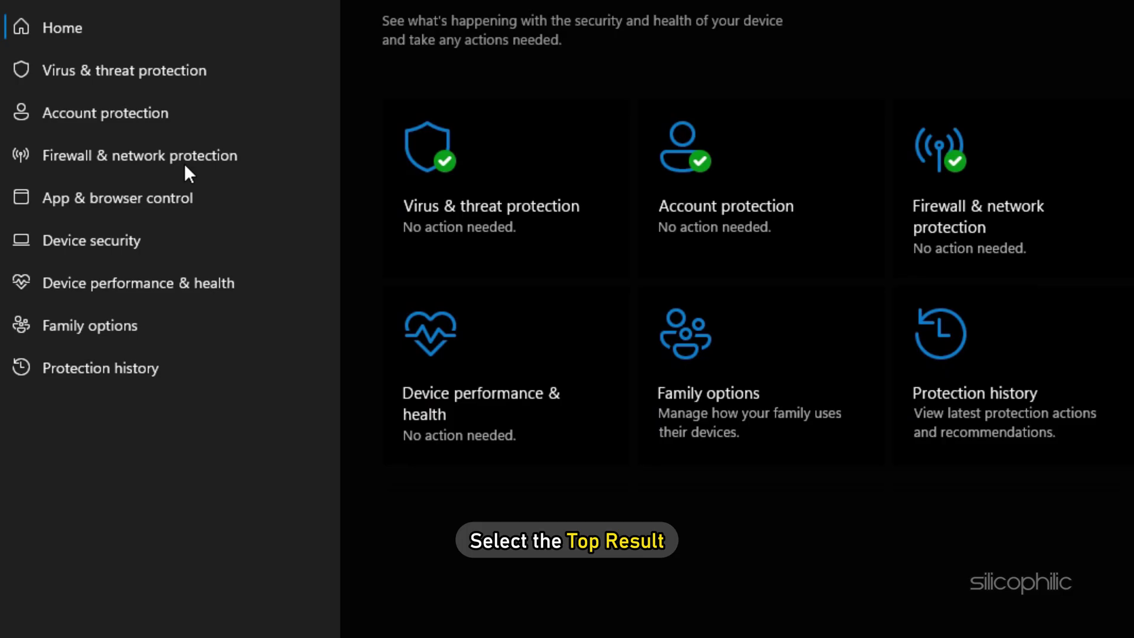
{"action": "left_click", "coordinate": [122, 76]}
{"action": "scroll", "coordinate": [157, 77], "scroll_direction": "down", "scroll_amount": 2}
{"action": "scroll", "coordinate": [266, 178], "scroll_direction": "down", "scroll_amount": 2}
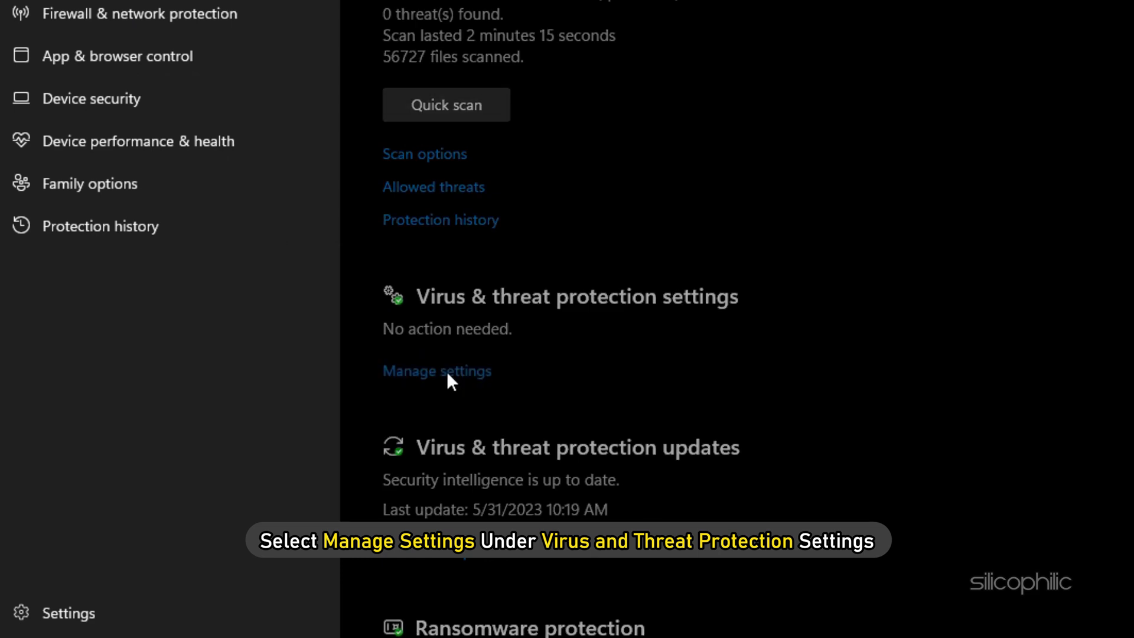
{"action": "left_click", "coordinate": [448, 377]}
{"action": "scroll", "coordinate": [446, 372], "scroll_direction": "up", "scroll_amount": 3}
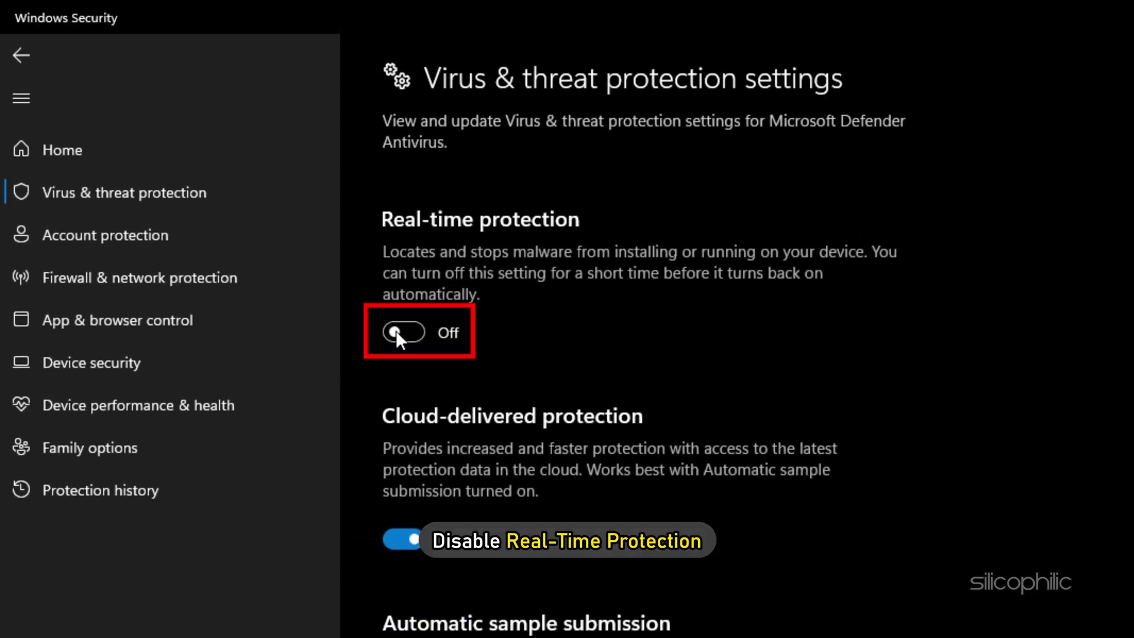
{"action": "left_click", "coordinate": [396, 330]}
{"action": "left_click", "coordinate": [453, 477]}
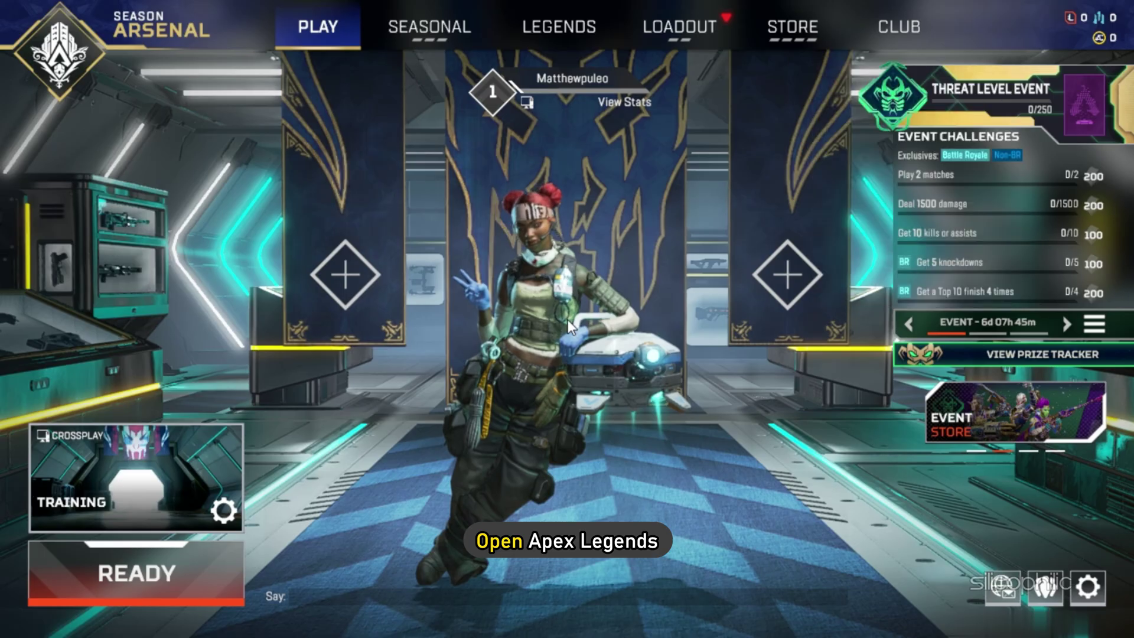
In Video settings, turn V-Sync and anti-aliasing off, keep Reflex disabled, texture budget Low.
{"action": "left_click", "coordinate": [1086, 592]}
{"action": "left_click", "coordinate": [555, 320]}
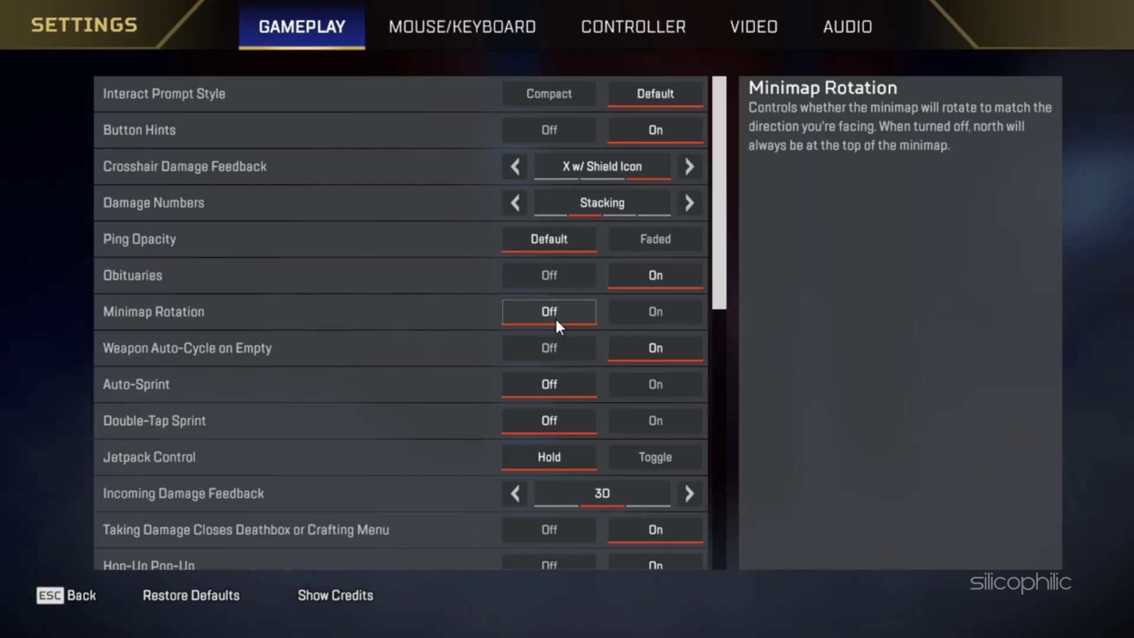
{"action": "left_click", "coordinate": [756, 25]}
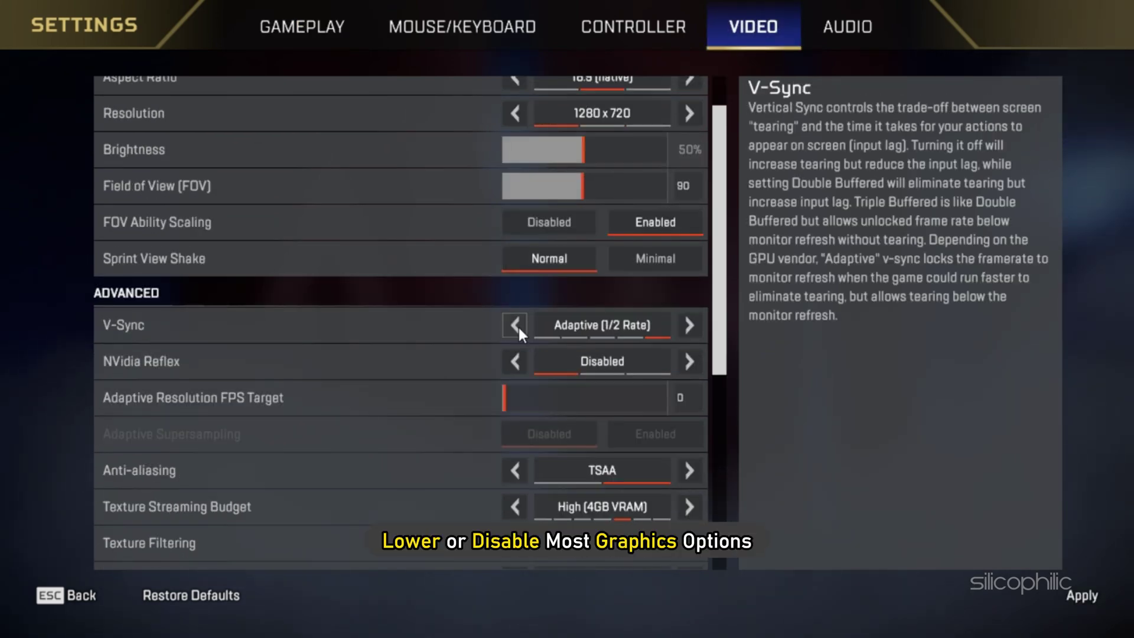
{"action": "left_click", "coordinate": [516, 326]}
{"action": "left_click", "coordinate": [515, 363]}
{"action": "scroll", "coordinate": [515, 362], "scroll_direction": "down", "scroll_amount": 1}
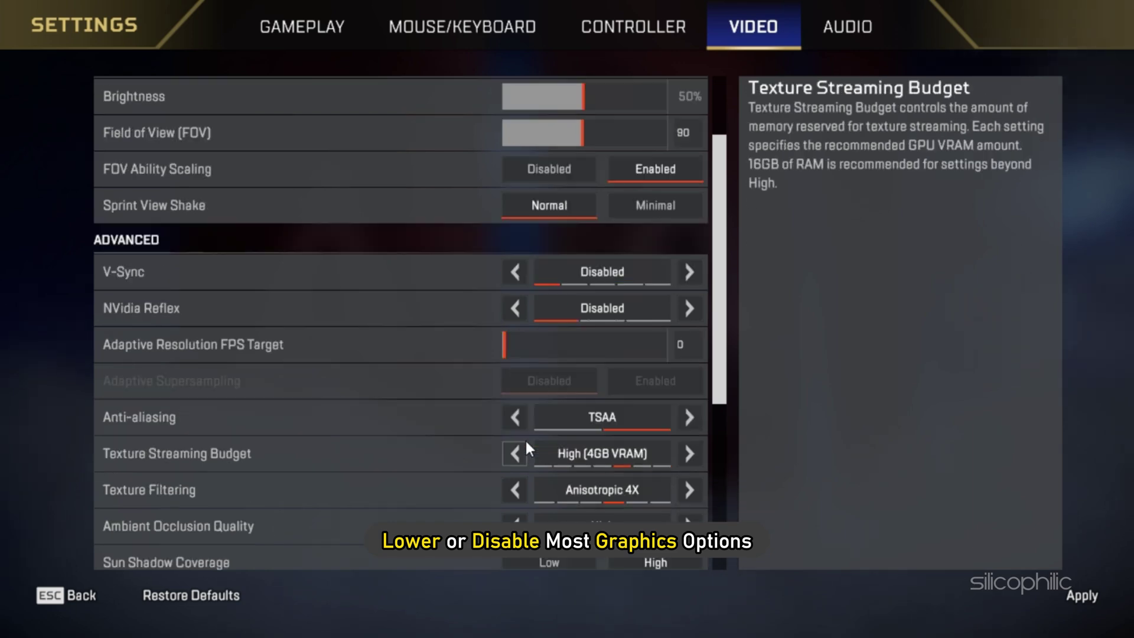
{"action": "left_click", "coordinate": [515, 417]}
{"action": "scroll", "coordinate": [511, 416], "scroll_direction": "down", "scroll_amount": 1}
{"action": "left_click", "coordinate": [515, 399]}
{"action": "scroll", "coordinate": [515, 416], "scroll_direction": "down", "scroll_amount": 1}
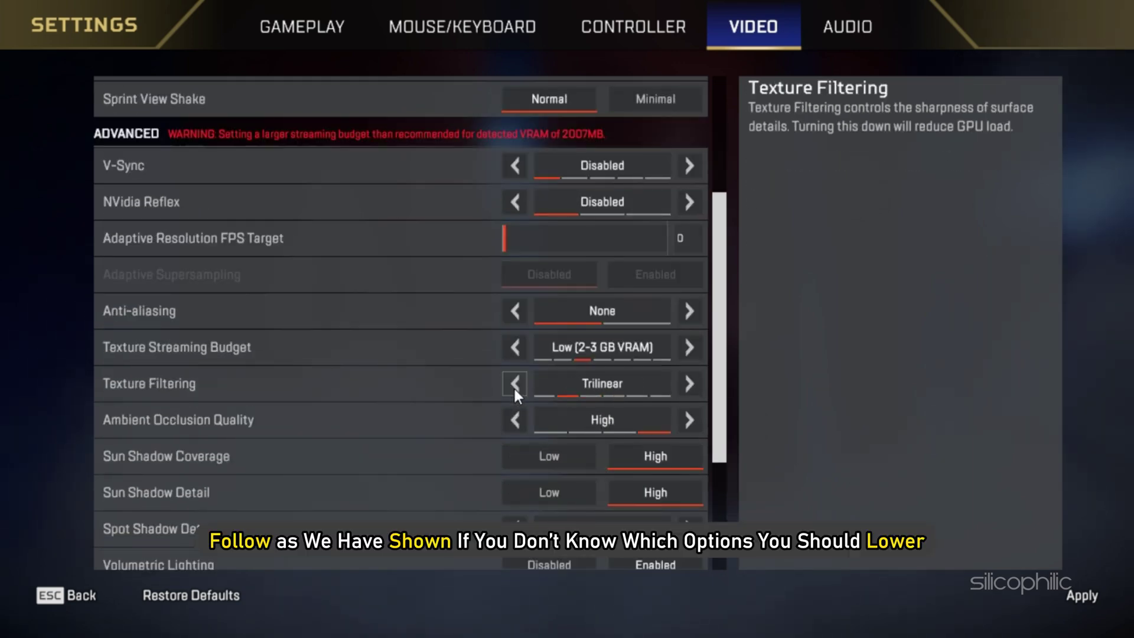
{"action": "scroll", "coordinate": [513, 386], "scroll_direction": "down", "scroll_amount": 1}
Set texture filtering to Bilinear and ambient occlusion, sun/spot shadows and lighting to Low.
{"action": "left_click", "coordinate": [516, 330]}
{"action": "left_click", "coordinate": [515, 367]}
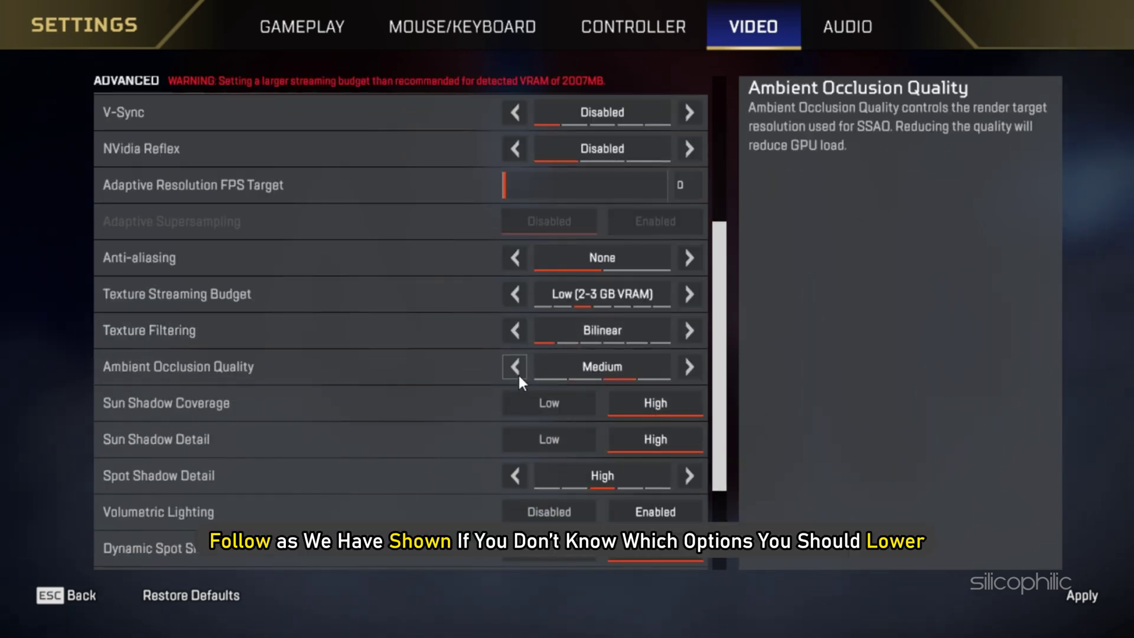
{"action": "left_click", "coordinate": [548, 402]}
{"action": "left_click", "coordinate": [550, 439]}
{"action": "scroll", "coordinate": [549, 439], "scroll_direction": "down", "scroll_amount": 1}
{"action": "left_click", "coordinate": [515, 440]}
{"action": "scroll", "coordinate": [529, 458], "scroll_direction": "down", "scroll_amount": 1}
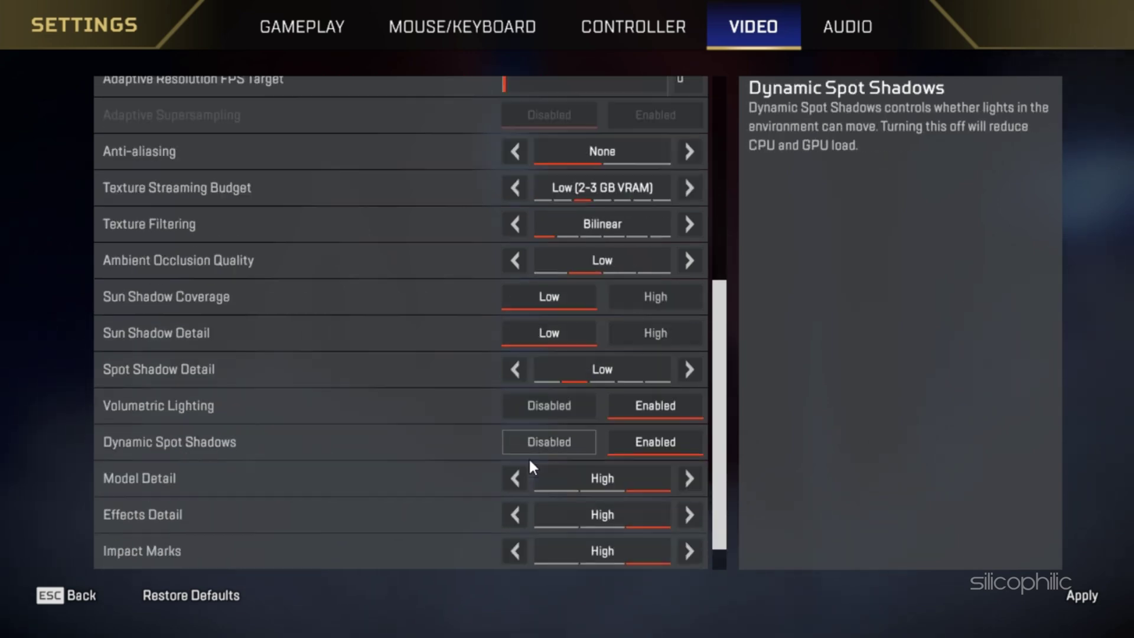
{"action": "left_click", "coordinate": [557, 410]}
{"action": "left_click", "coordinate": [560, 445]}
Lower model and effects detail, disable impact marks, and set Ragdolls to Low.
{"action": "left_click", "coordinate": [516, 439]}
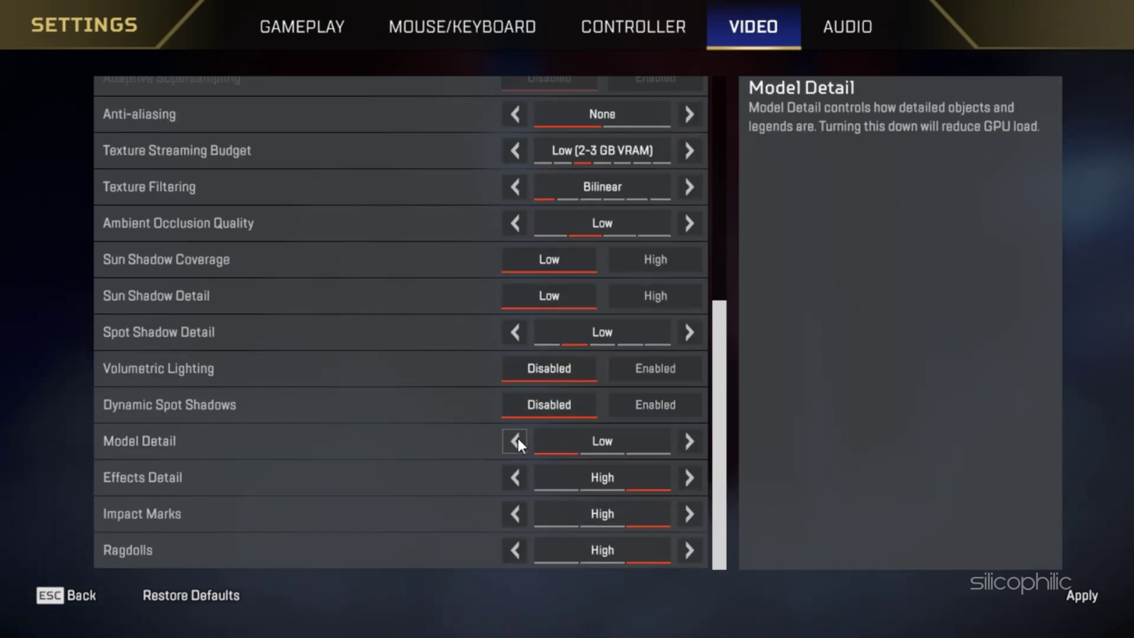
{"action": "left_click", "coordinate": [516, 477]}
{"action": "left_click", "coordinate": [516, 513]}
{"action": "left_click", "coordinate": [515, 549]}
{"action": "left_click", "coordinate": [514, 549]}
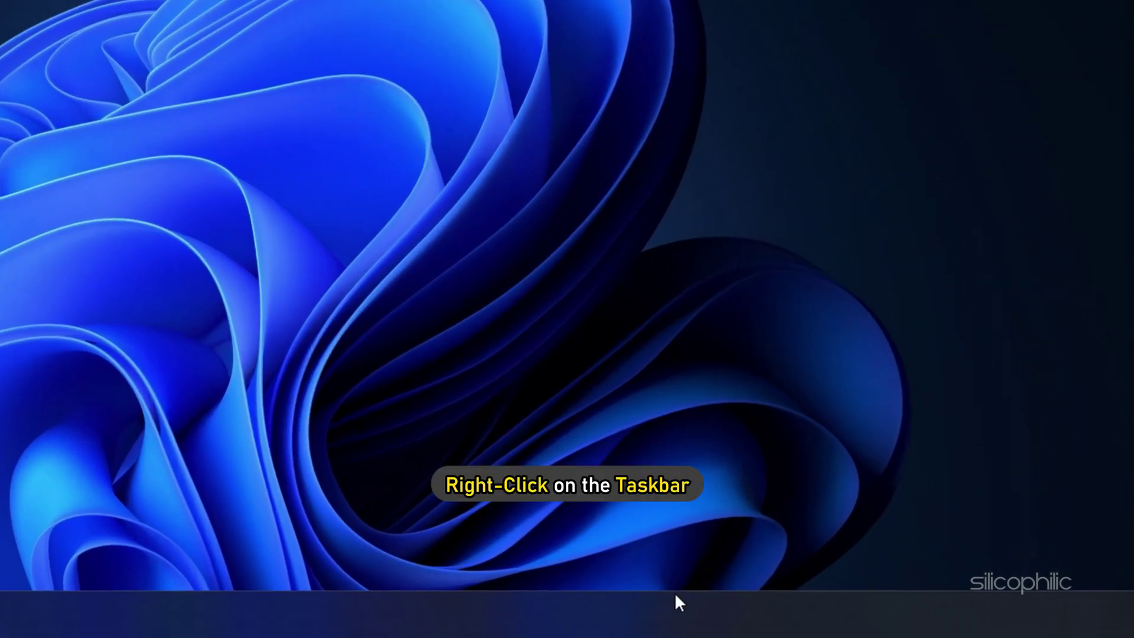
End the AnyDesk process from Task Manager's Processes list.
{"action": "right_click", "coordinate": [653, 615]}
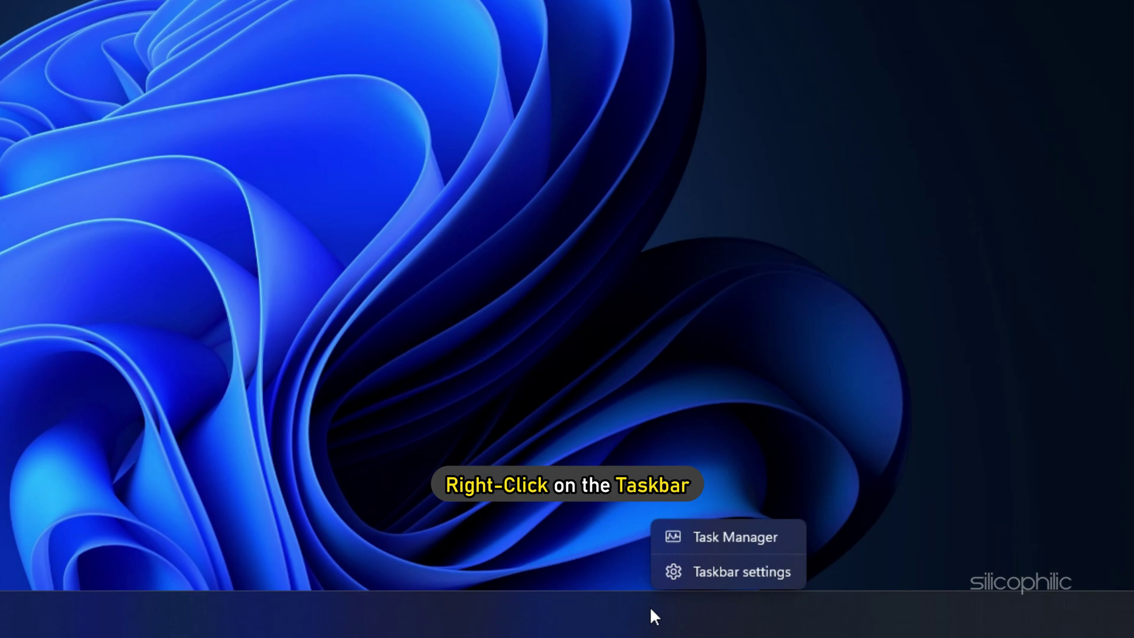
{"action": "left_click", "coordinate": [709, 537]}
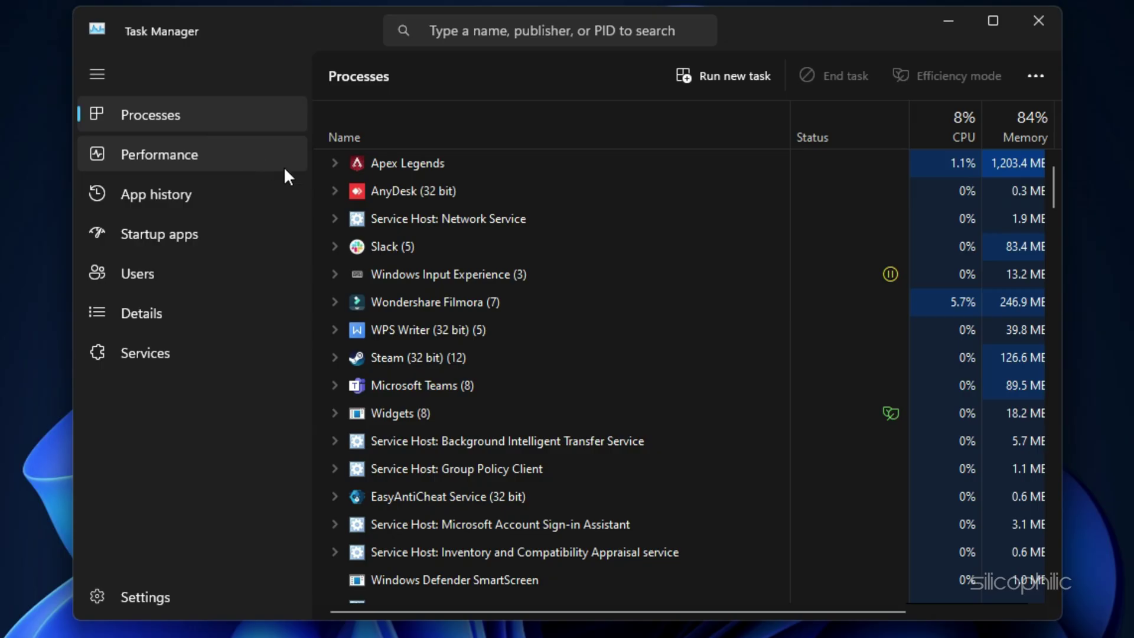
{"action": "right_click", "coordinate": [354, 193]}
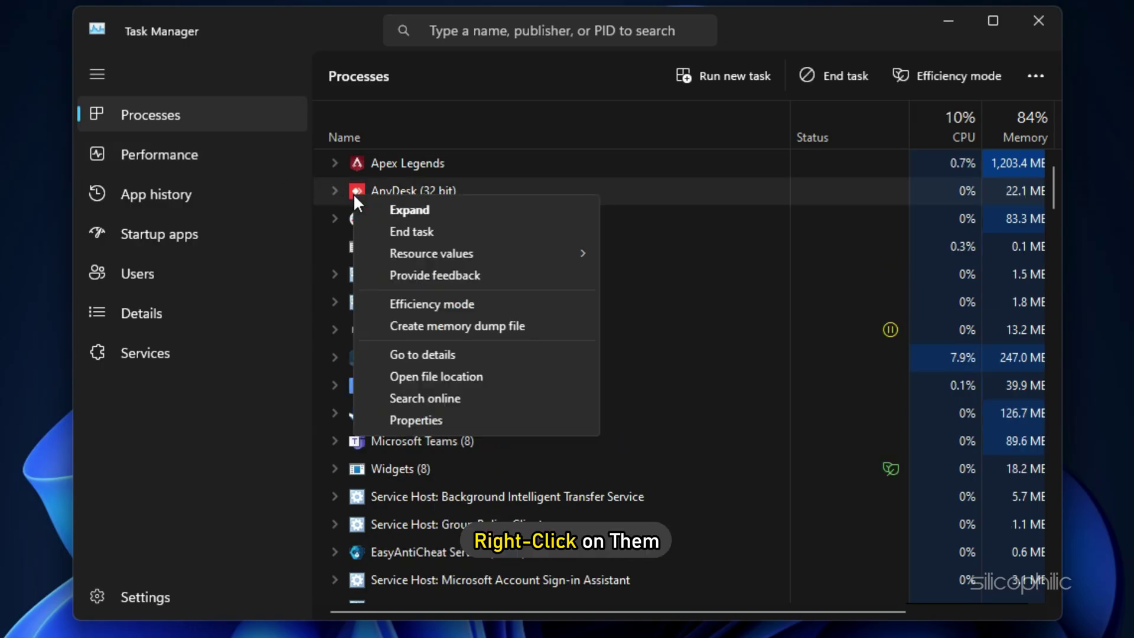
{"action": "left_click", "coordinate": [411, 231]}
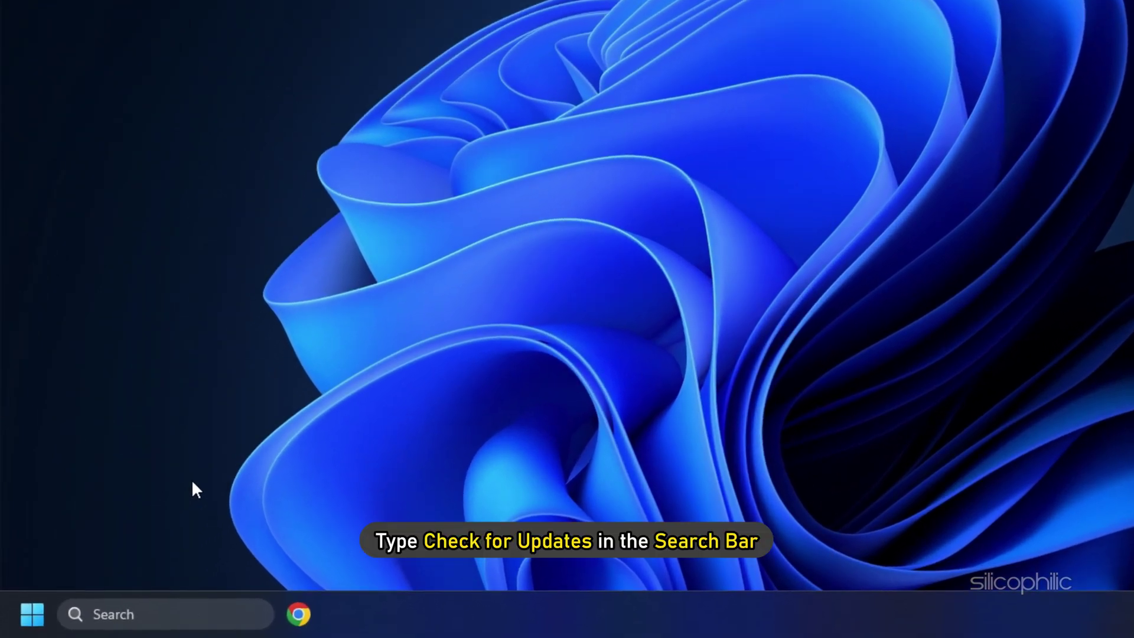
Search 'check for updates' and start a Windows Update check.
{"action": "left_click", "coordinate": [166, 608]}
{"action": "type", "text": "check for upda"}
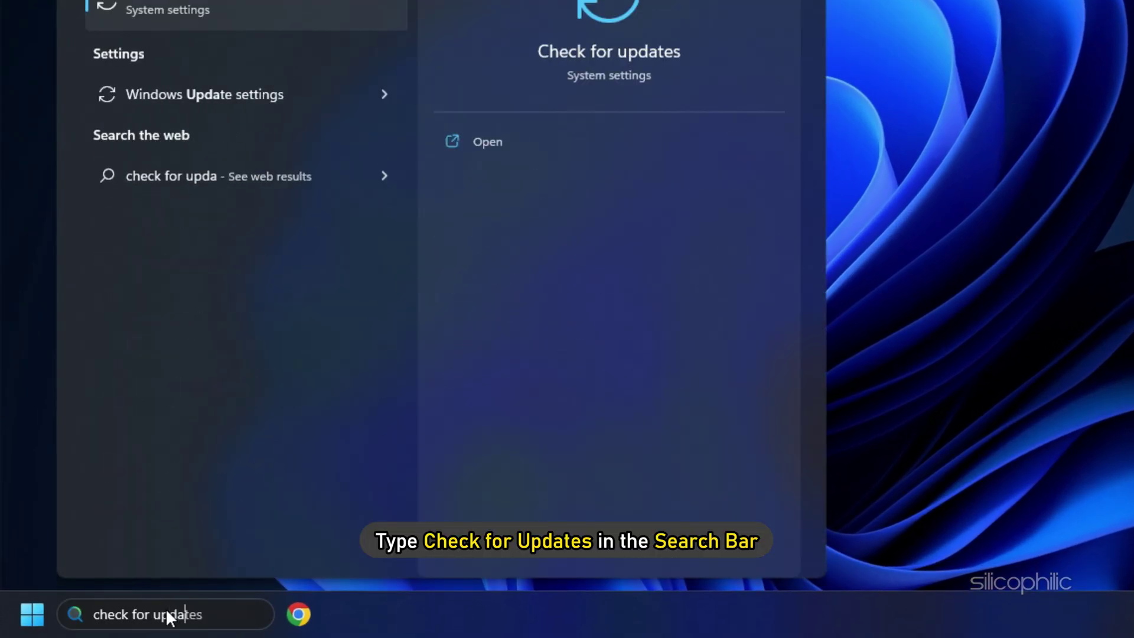
{"action": "type", "text": "tes"}
{"action": "left_click", "coordinate": [212, 135]}
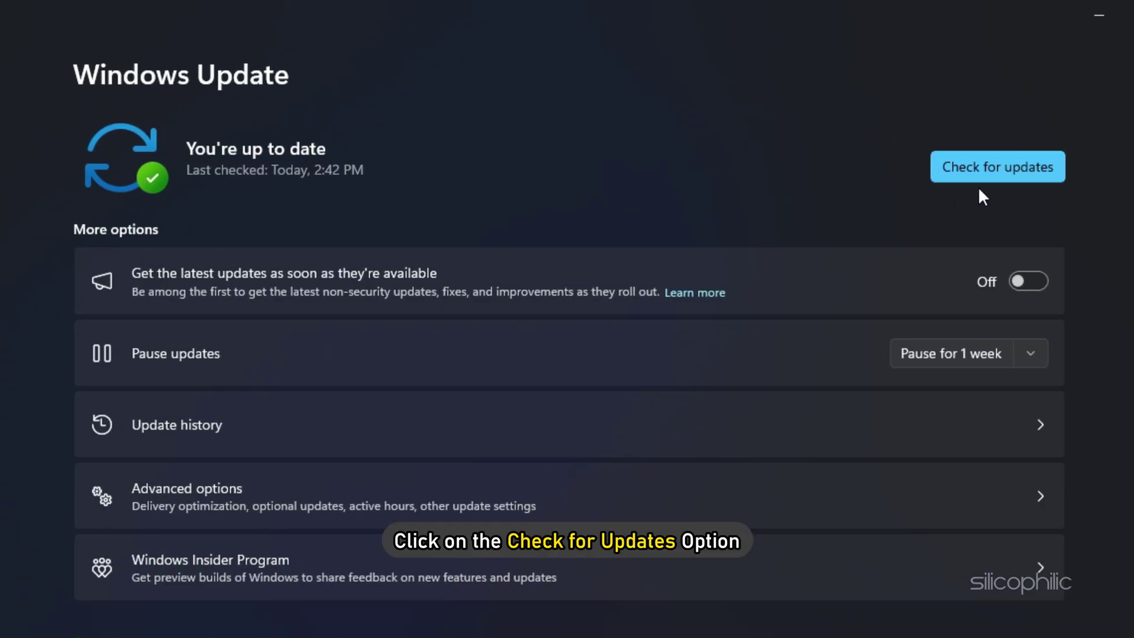
{"action": "left_click", "coordinate": [998, 167]}
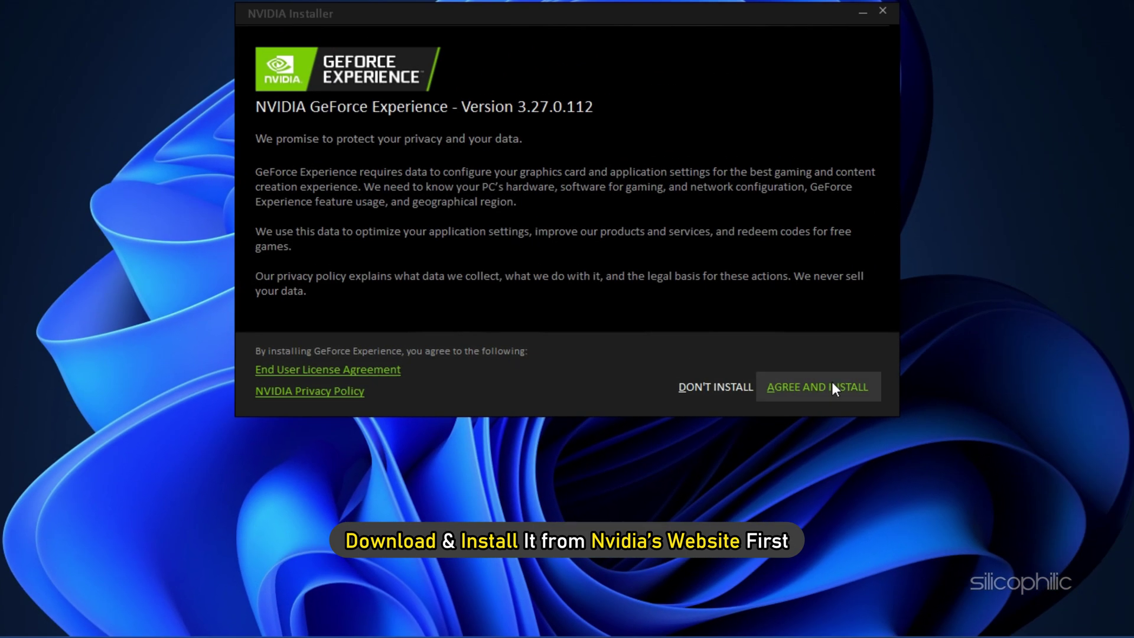
Install GeForce Experience and check its Drivers page for newer NVIDIA drivers.
{"action": "left_click", "coordinate": [832, 382]}
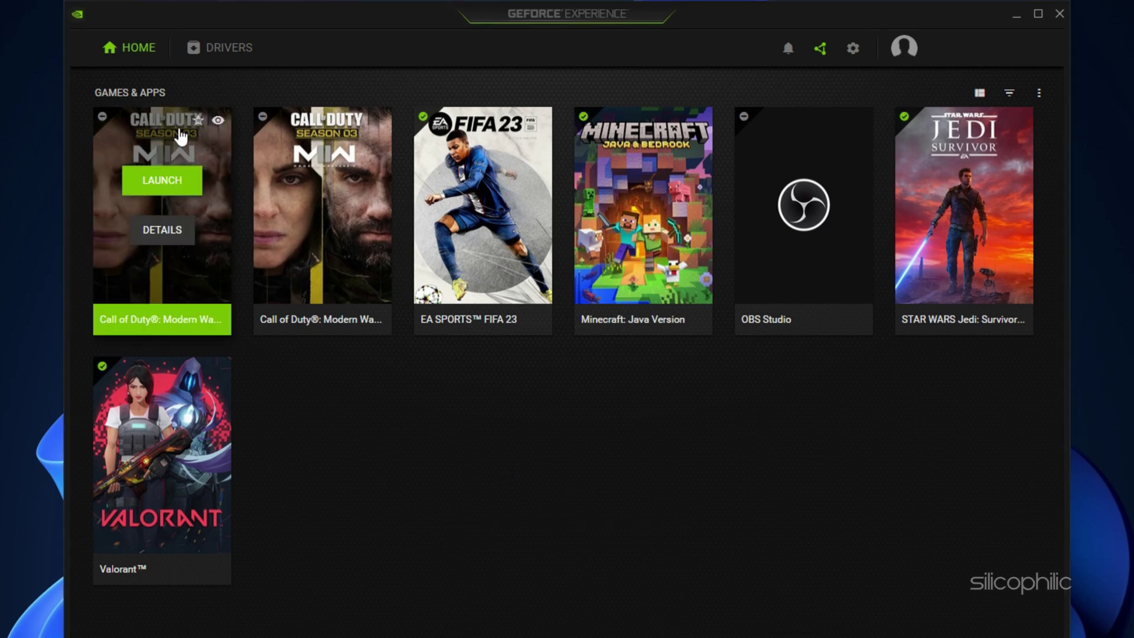
{"action": "left_click", "coordinate": [220, 47]}
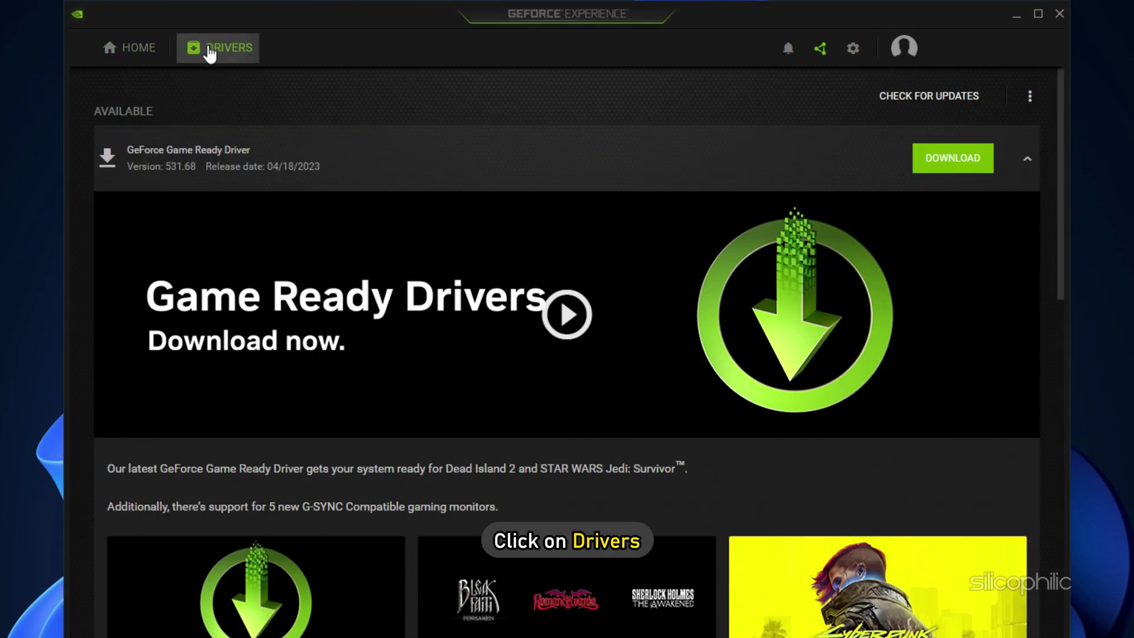
{"action": "left_click", "coordinate": [913, 100]}
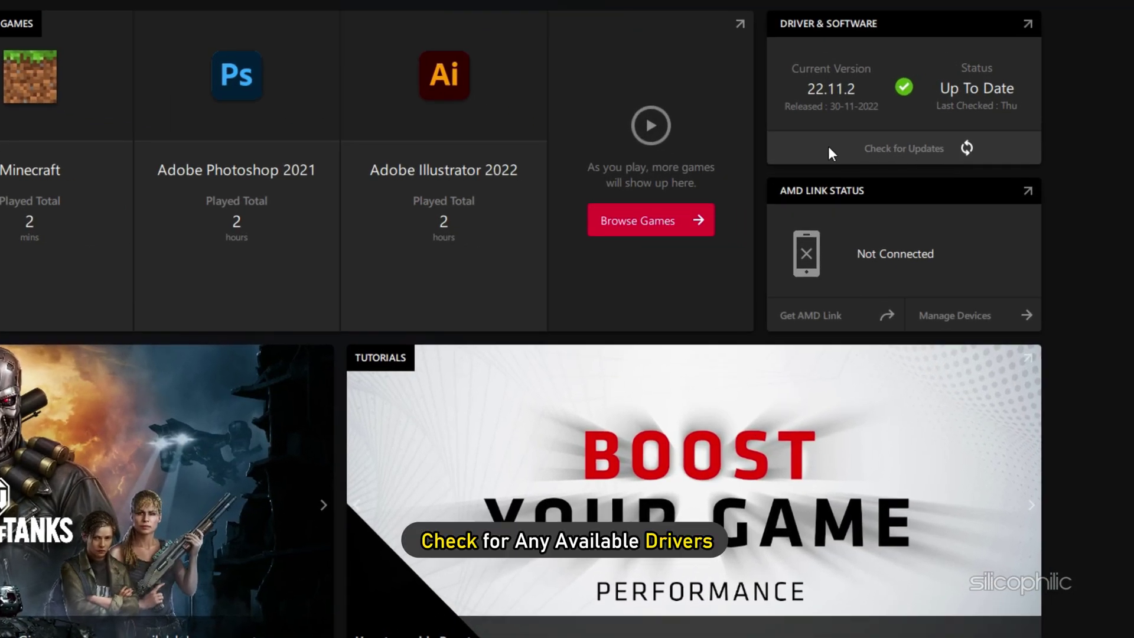
Run the Driver & Software update check on the Radeon Software Home tab.
{"action": "left_click", "coordinate": [828, 148]}
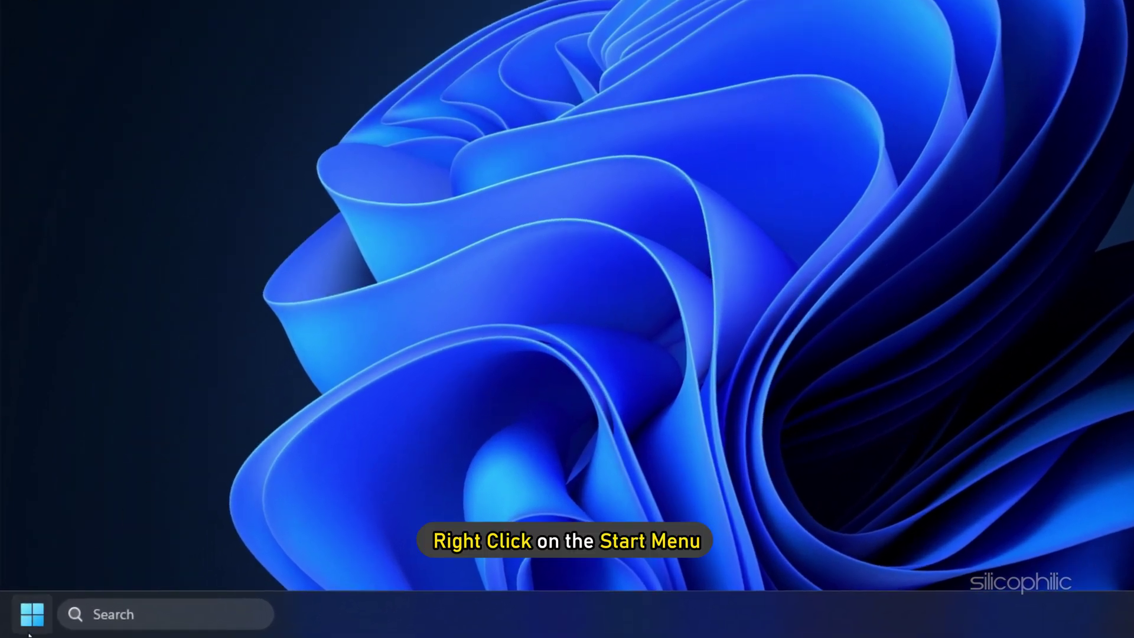
Uninstall the NVIDIA GeForce GT 730 adapter from Device Manager's Display adapters.
{"action": "right_click", "coordinate": [31, 614]}
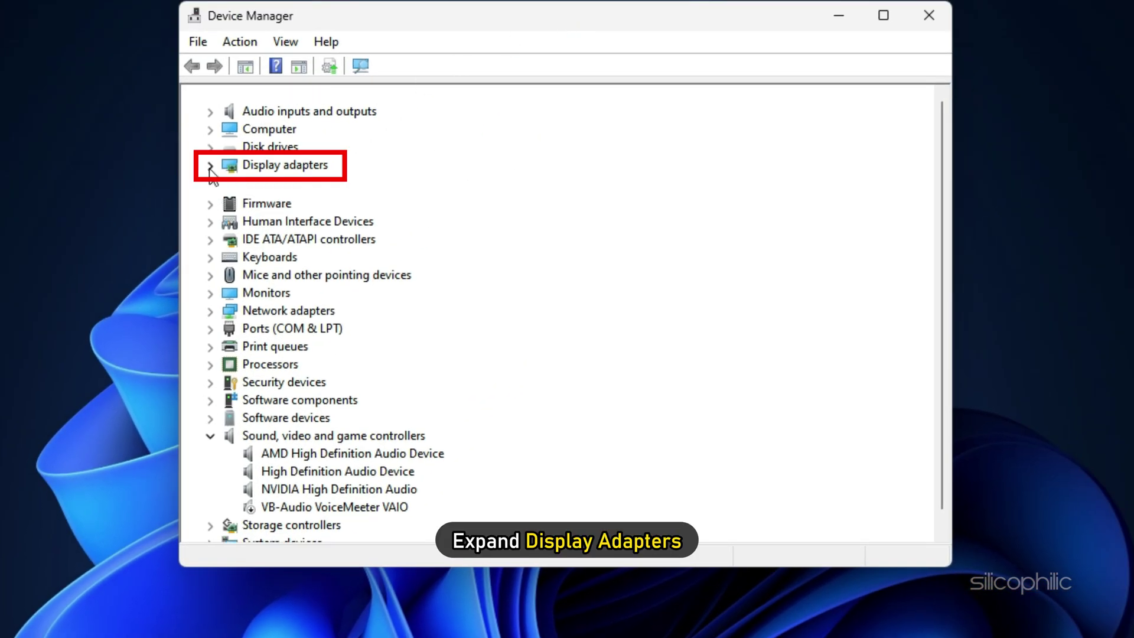
{"action": "left_click", "coordinate": [209, 166]}
{"action": "right_click", "coordinate": [280, 202]}
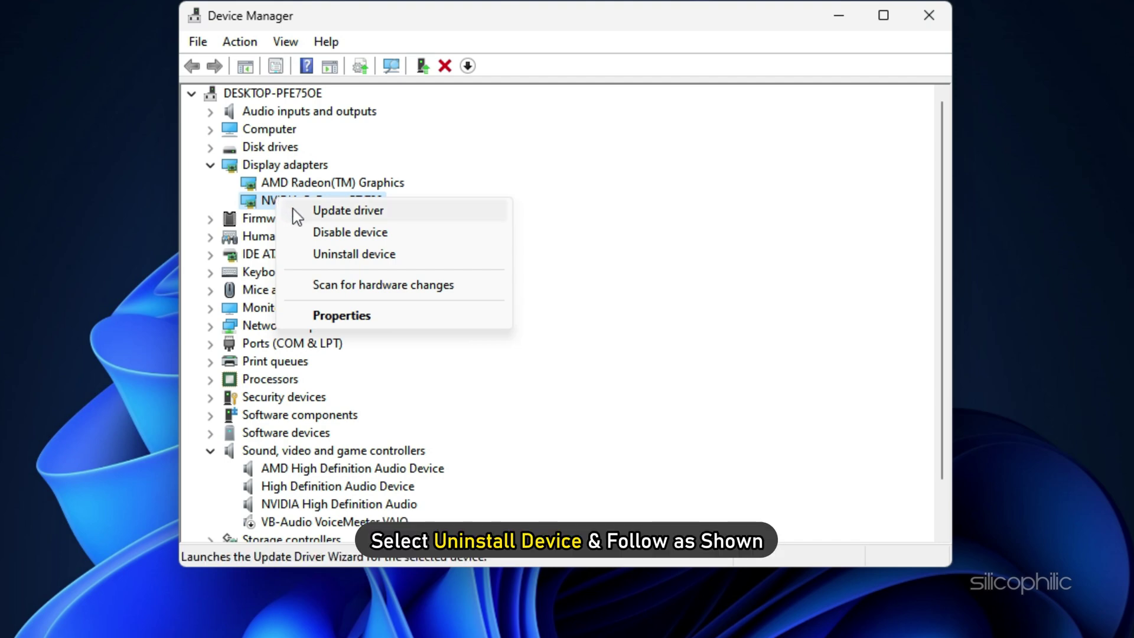
{"action": "left_click", "coordinate": [354, 253]}
{"action": "left_click", "coordinate": [600, 426]}
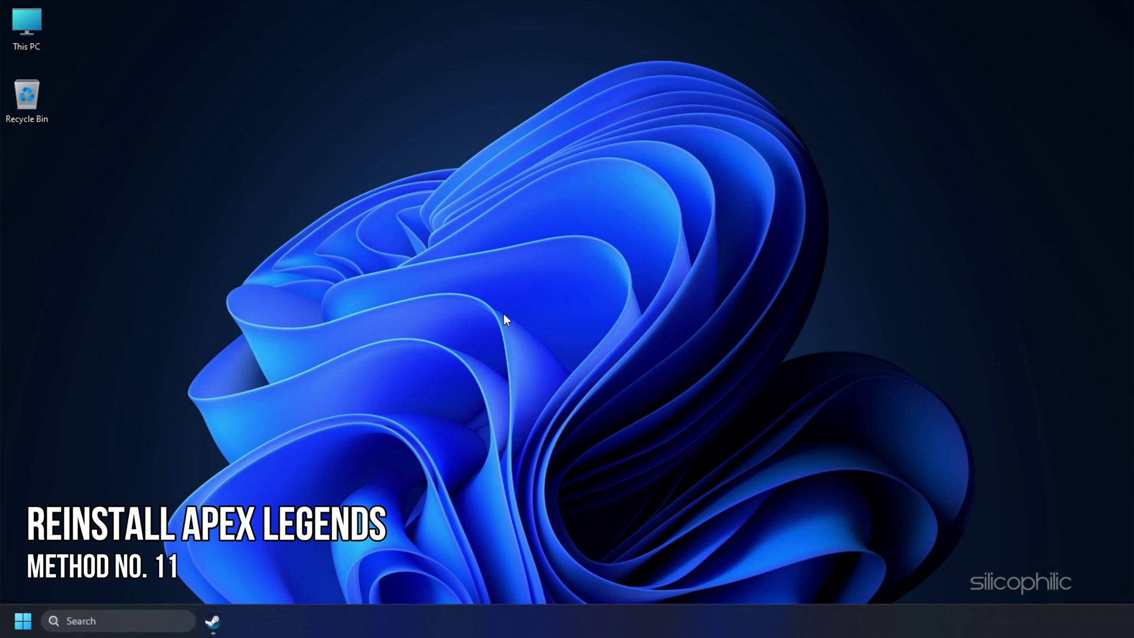
Uninstall Apex Legends from the Steam library and start its 59.09 GB reinstall.
{"action": "left_click", "coordinate": [214, 622]}
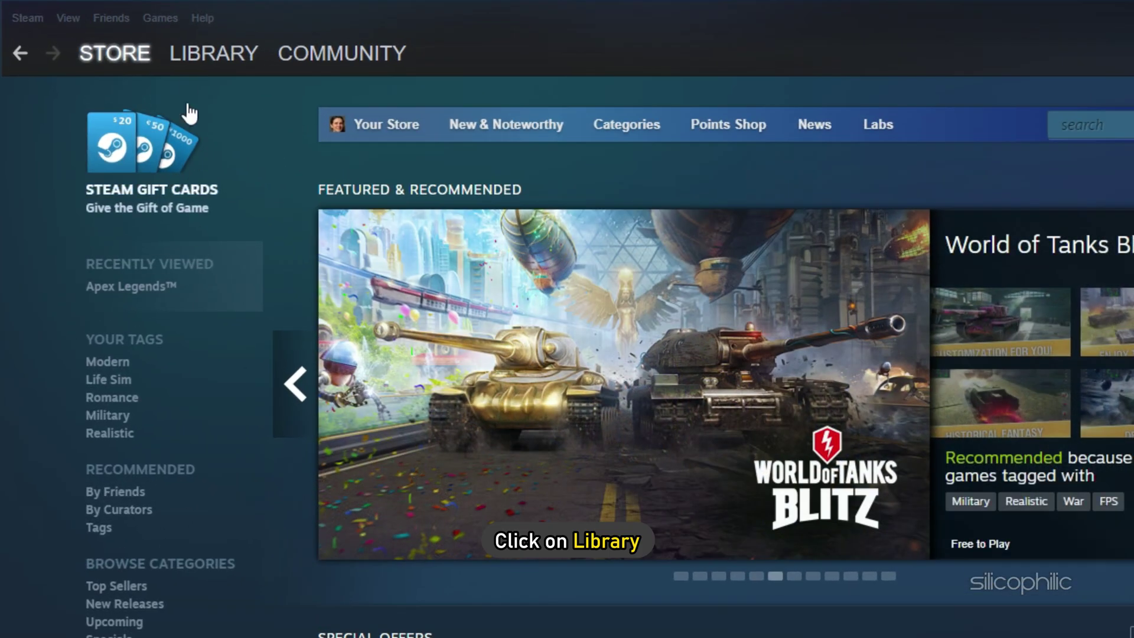
{"action": "left_click", "coordinate": [189, 47]}
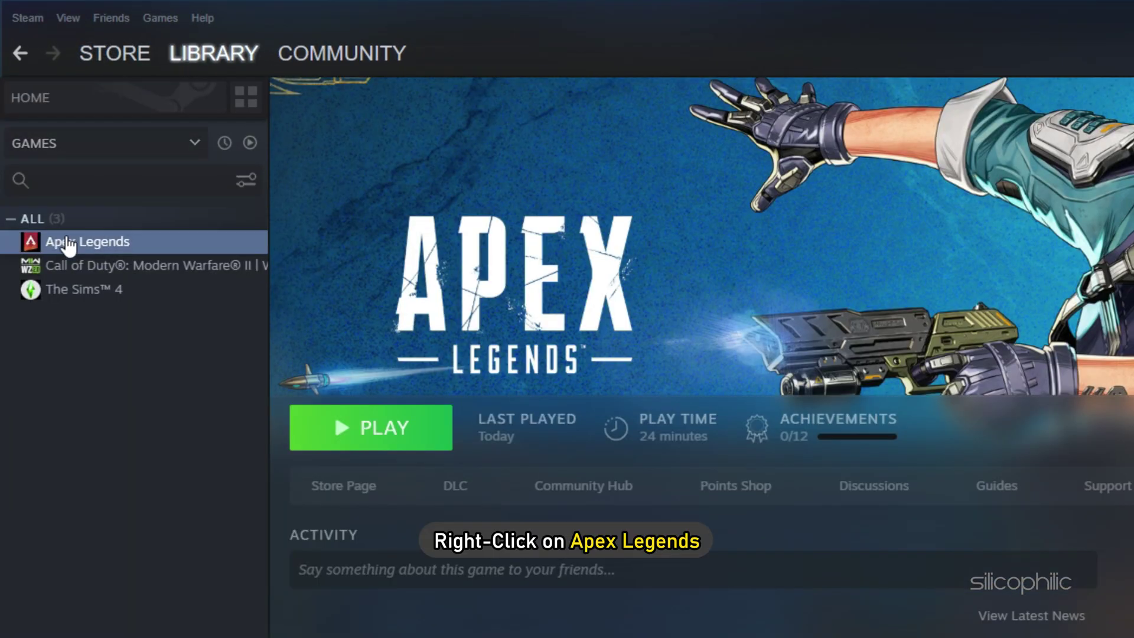
{"action": "right_click", "coordinate": [71, 250]}
{"action": "mouse_move", "coordinate": [133, 341]}
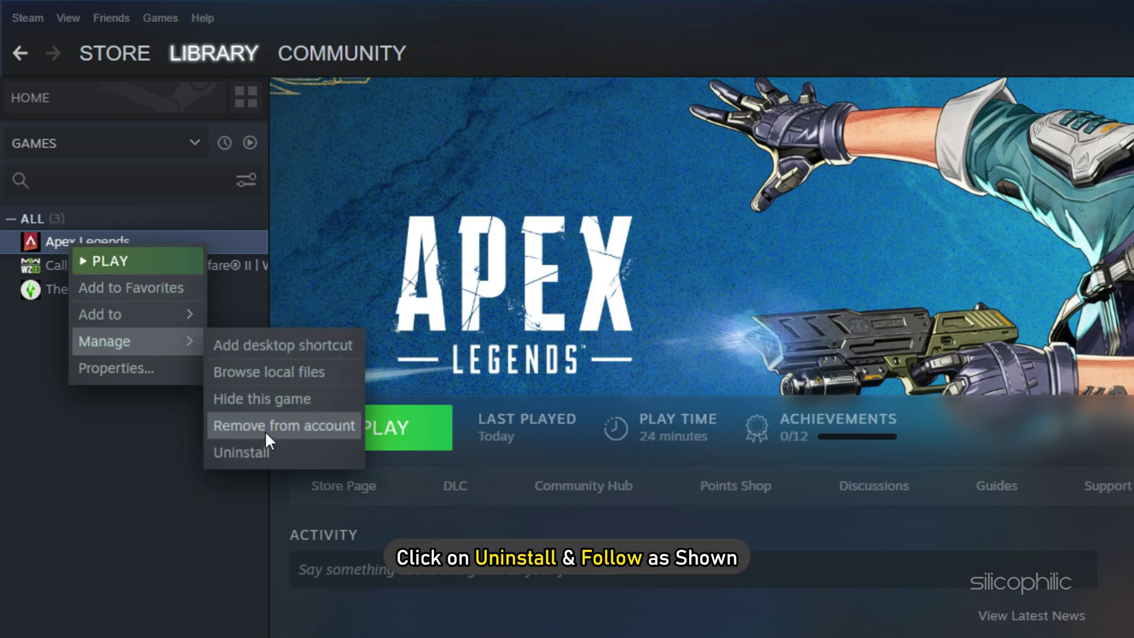
{"action": "left_click", "coordinate": [257, 450]}
{"action": "left_click", "coordinate": [635, 507]}
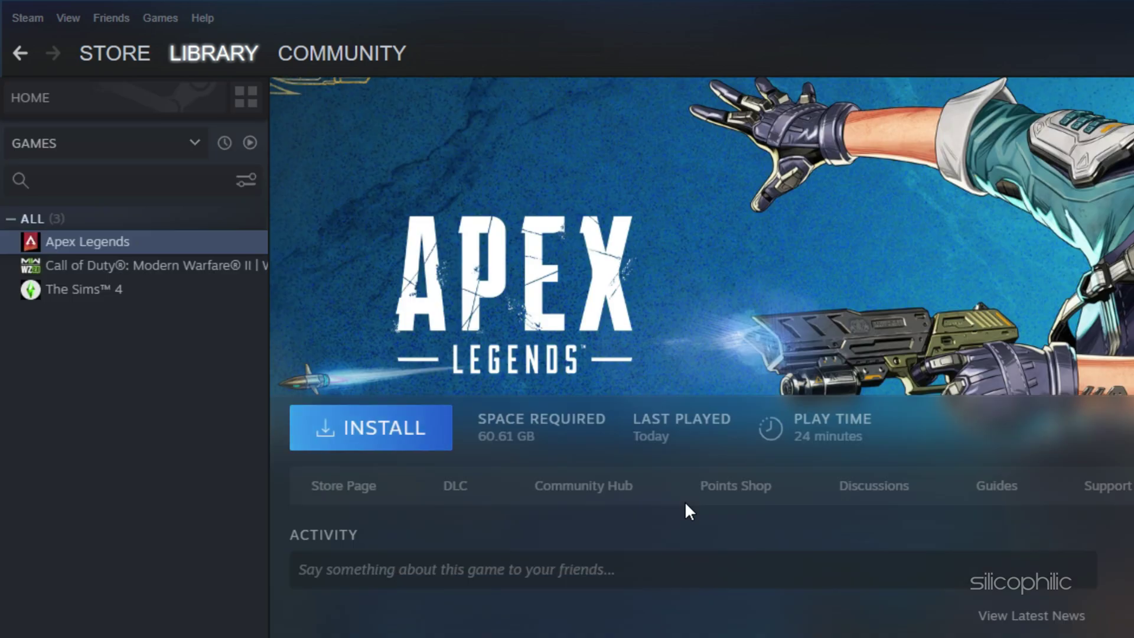
{"action": "left_click", "coordinate": [370, 427]}
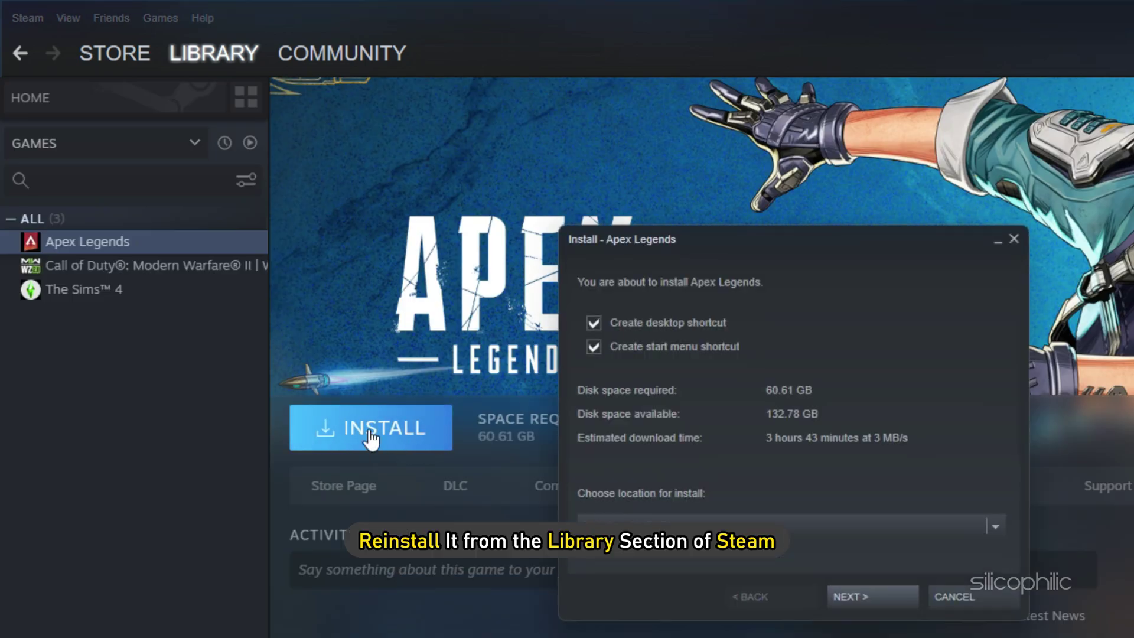
{"action": "left_click", "coordinate": [850, 596]}
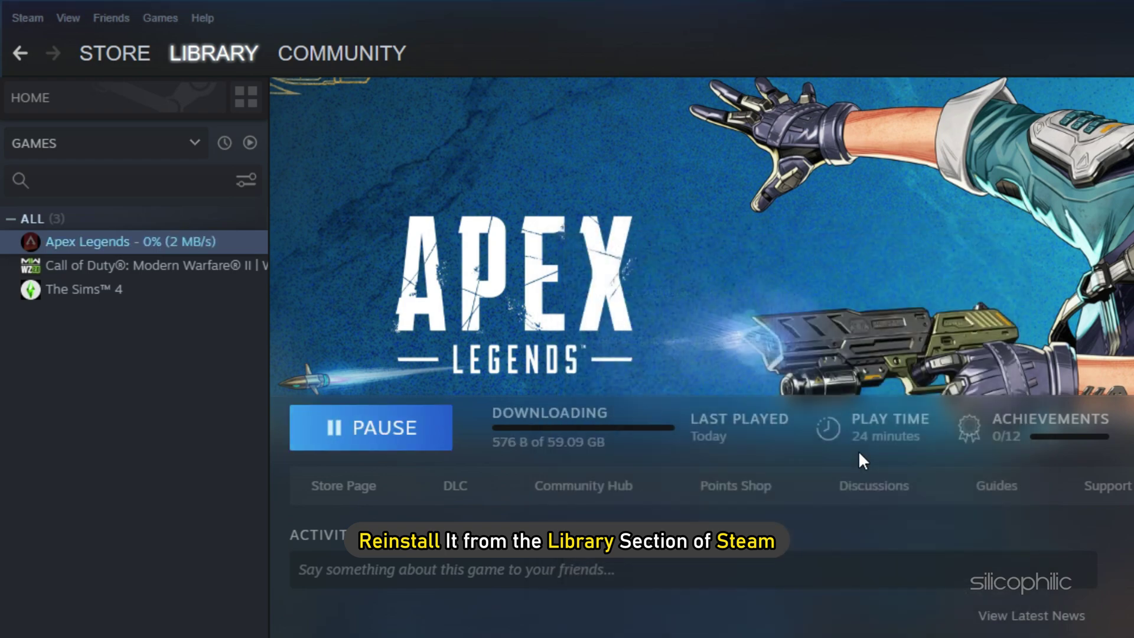